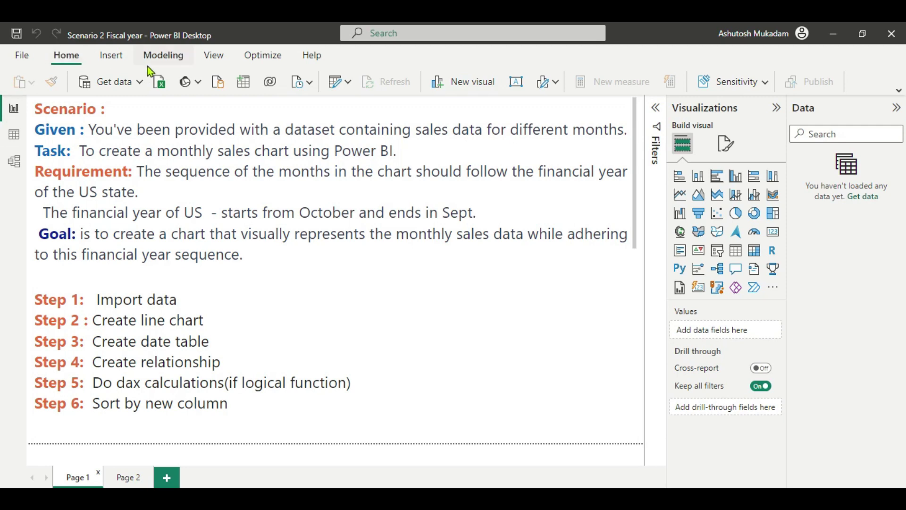
Step: Import the Sales sheet from the Sales Data Excel workbook in Downloads and load it into the report
{"action": "left_click", "coordinate": [141, 82]}
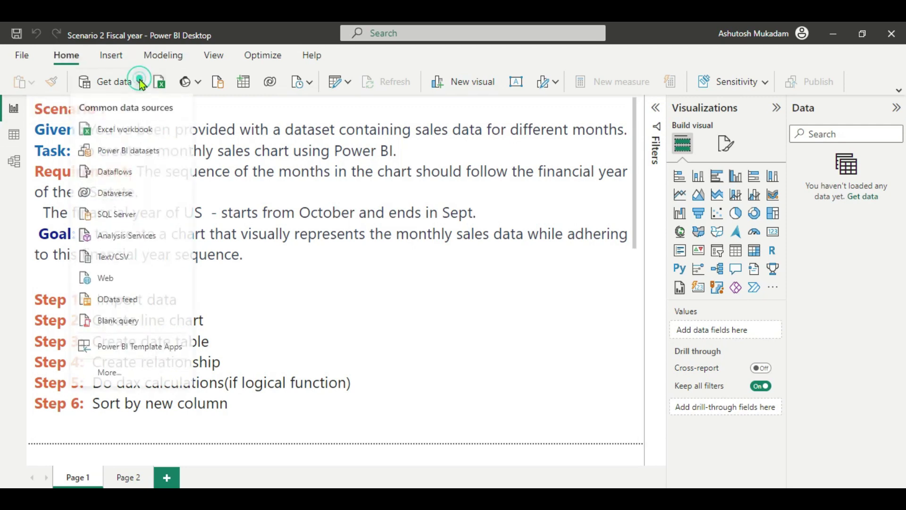
{"action": "left_click", "coordinate": [121, 136]}
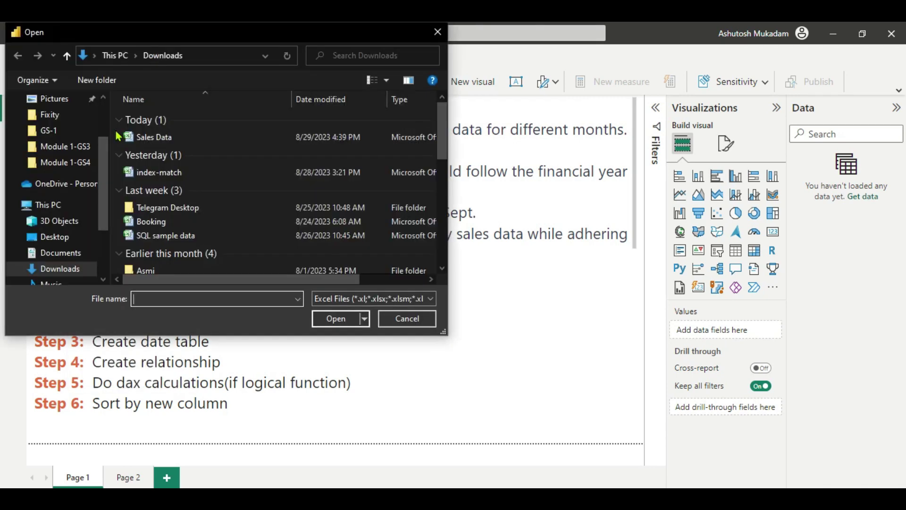
{"action": "left_click", "coordinate": [154, 137]}
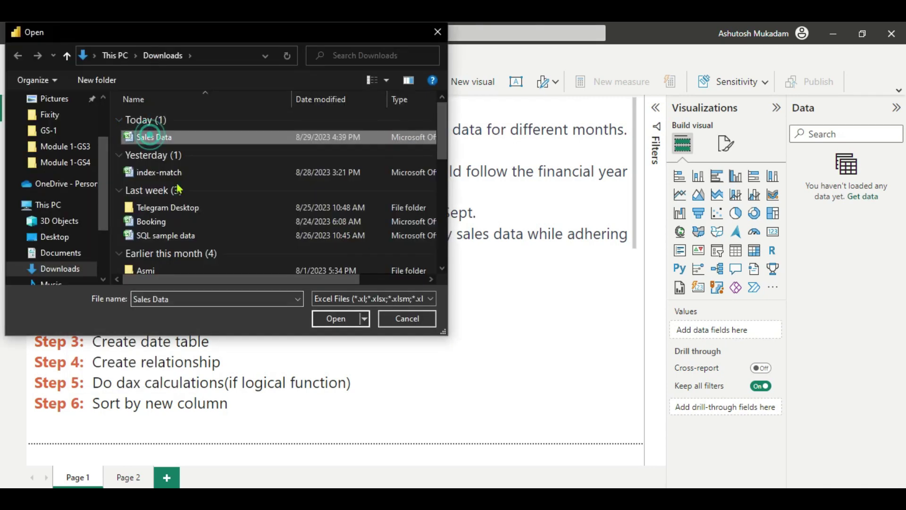
{"action": "left_click", "coordinate": [336, 319]}
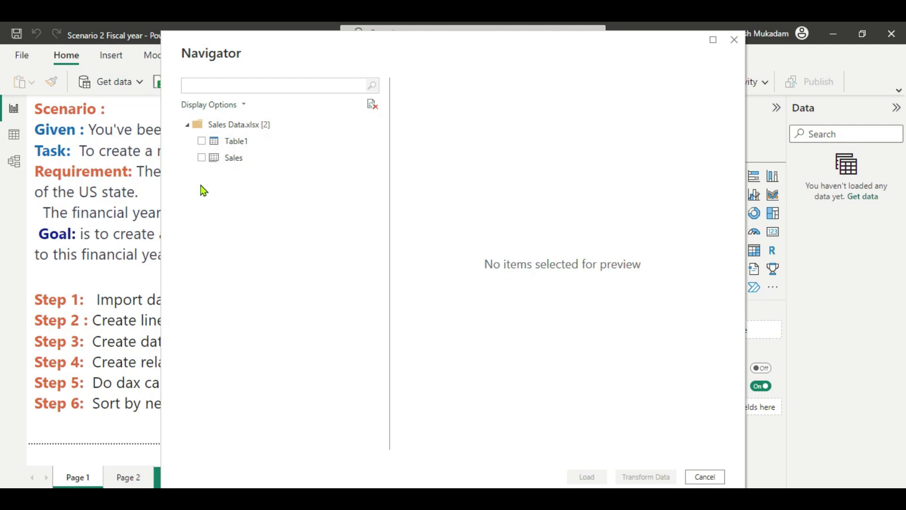
{"action": "left_click", "coordinate": [201, 158]}
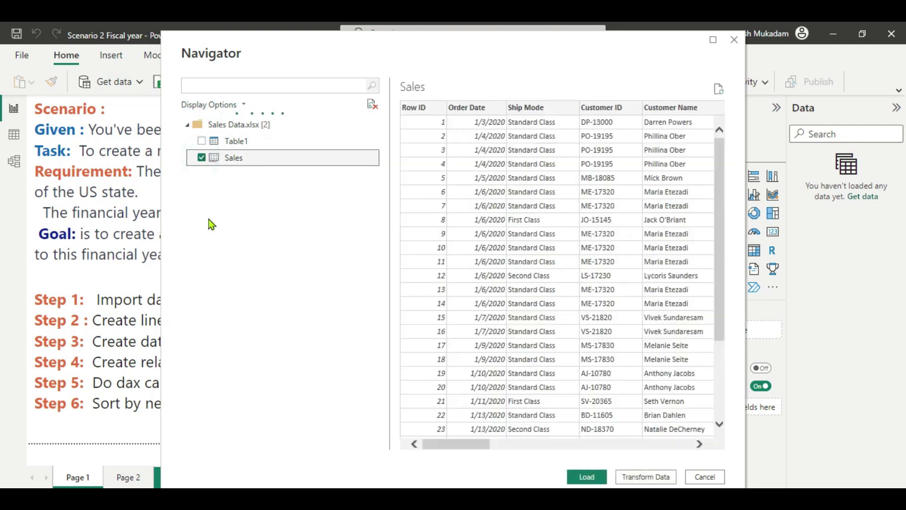
{"action": "left_click", "coordinate": [588, 477]}
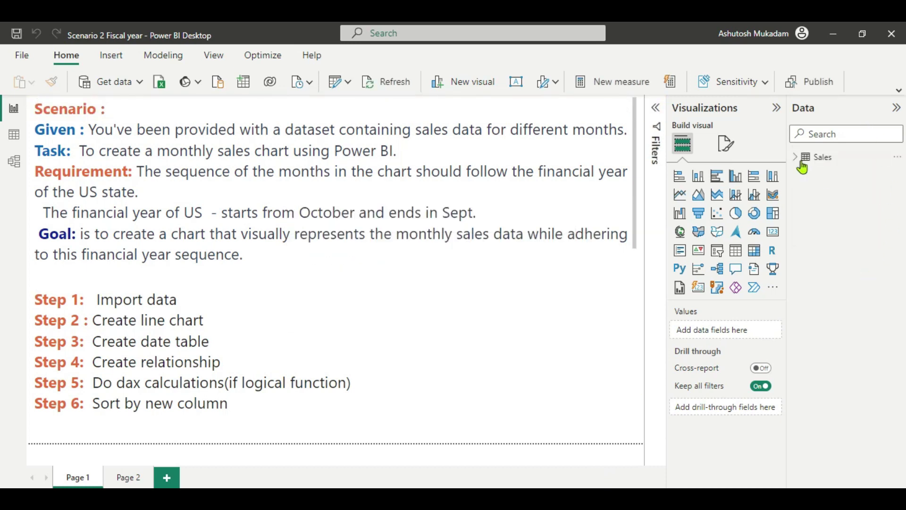
Step: Add a line chart on Page 2 with Sales on the Y-axis and Order Date on the X-axis
{"action": "left_click", "coordinate": [797, 158]}
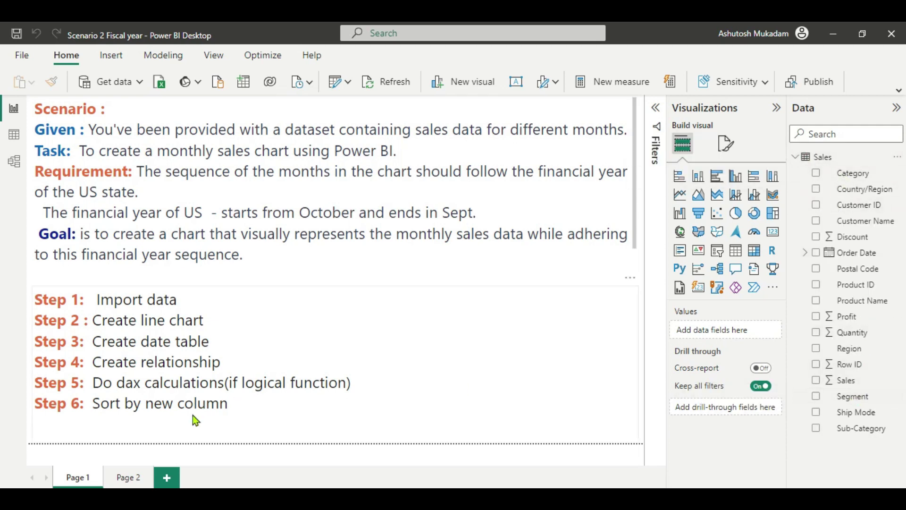
{"action": "left_click", "coordinate": [121, 479]}
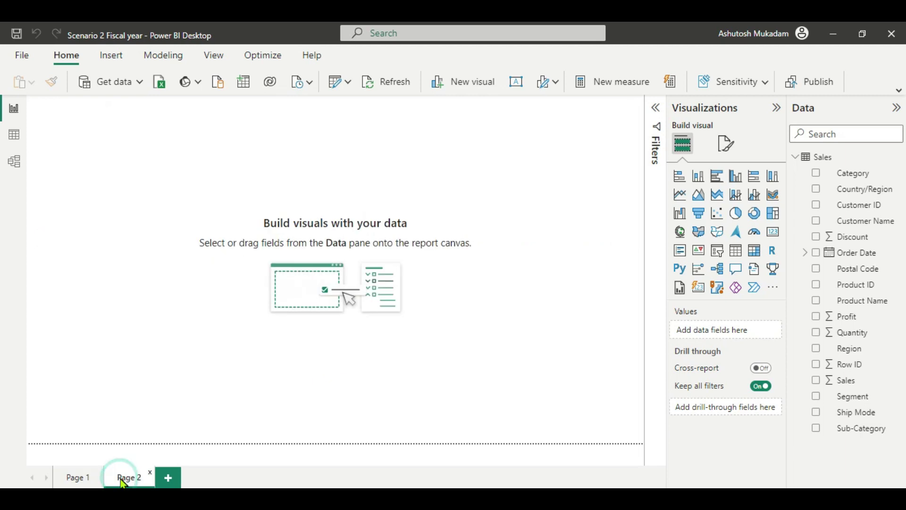
{"action": "left_click", "coordinate": [680, 194]}
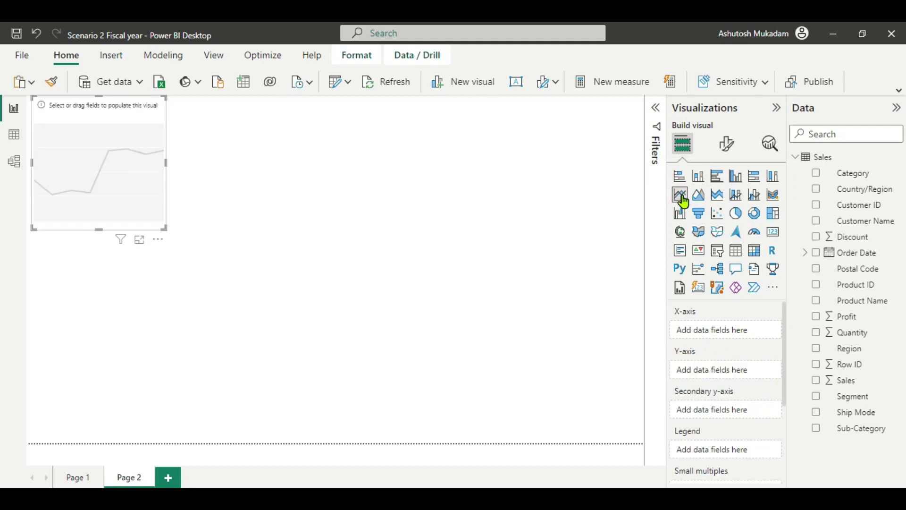
{"action": "left_click", "coordinate": [817, 381]}
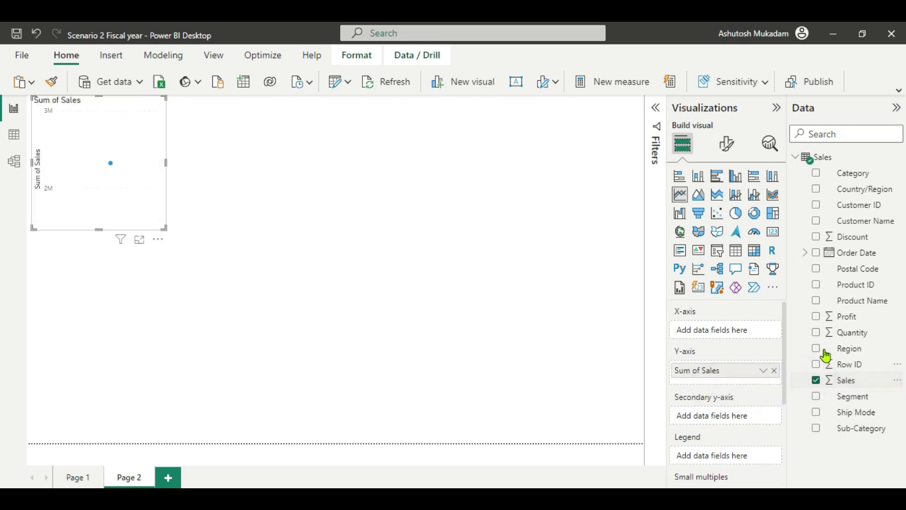
{"action": "left_click", "coordinate": [815, 254]}
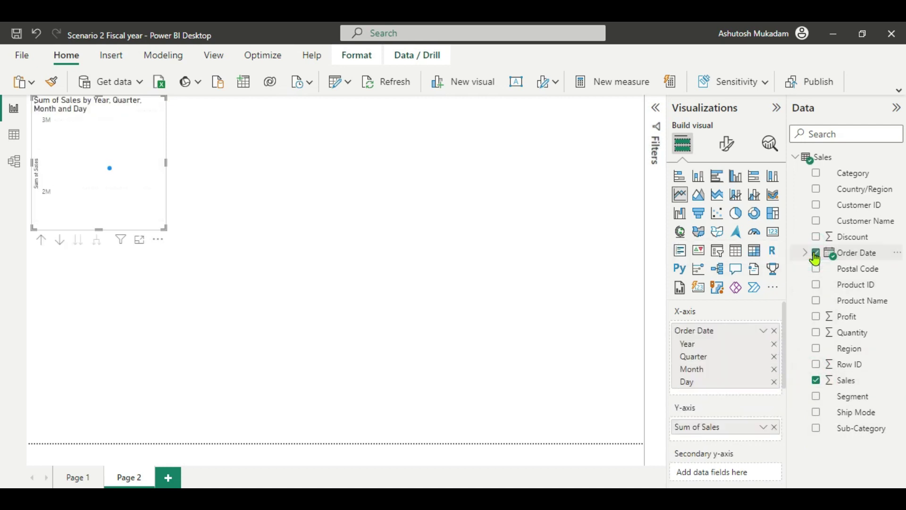
Step: Reduce the chart's Order Date hierarchy to Month only and enlarge the chart to about three quarters of the page width
{"action": "left_click", "coordinate": [774, 382]}
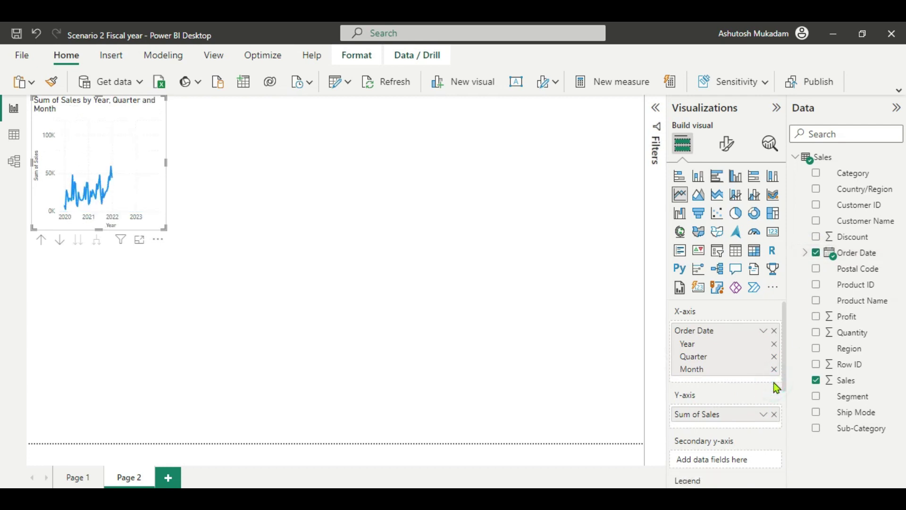
{"action": "left_click", "coordinate": [774, 357]}
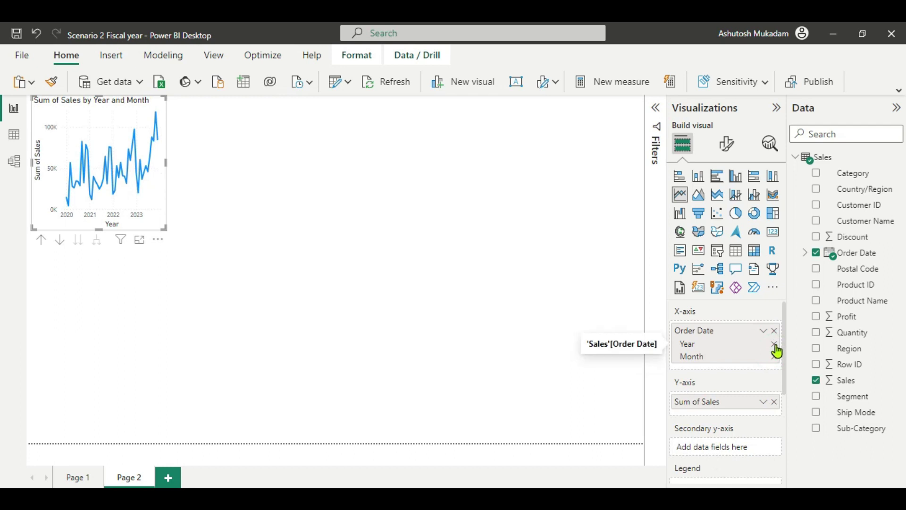
{"action": "left_click", "coordinate": [774, 344]}
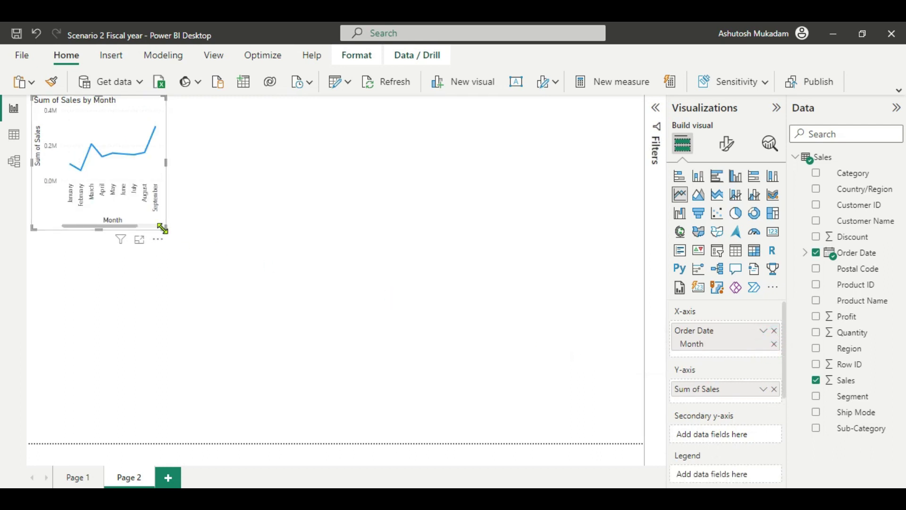
{"action": "left_click_drag", "start_coordinate": [162, 229], "coordinate": [506, 331]}
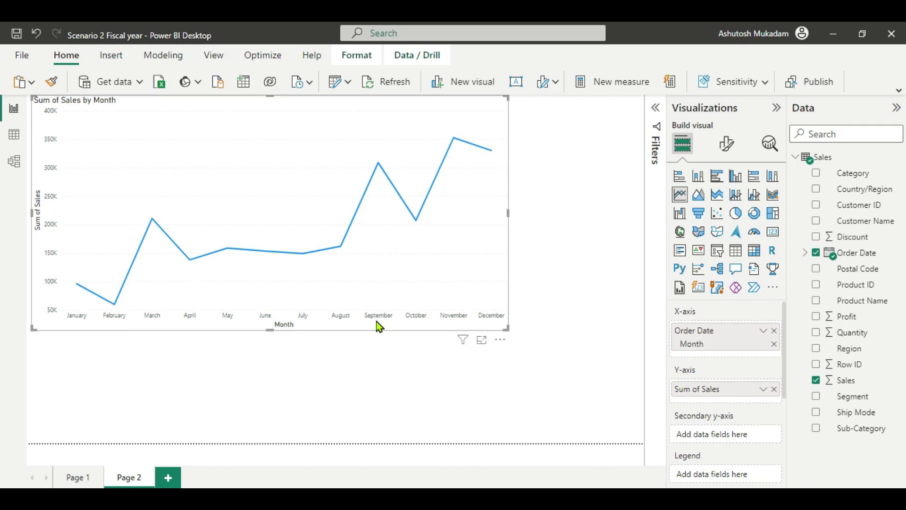
Step: Start a calculated table named Date table with the CALENDAR function, using MIN(Sales[Order Date]) as the start date
{"action": "left_click", "coordinate": [13, 141]}
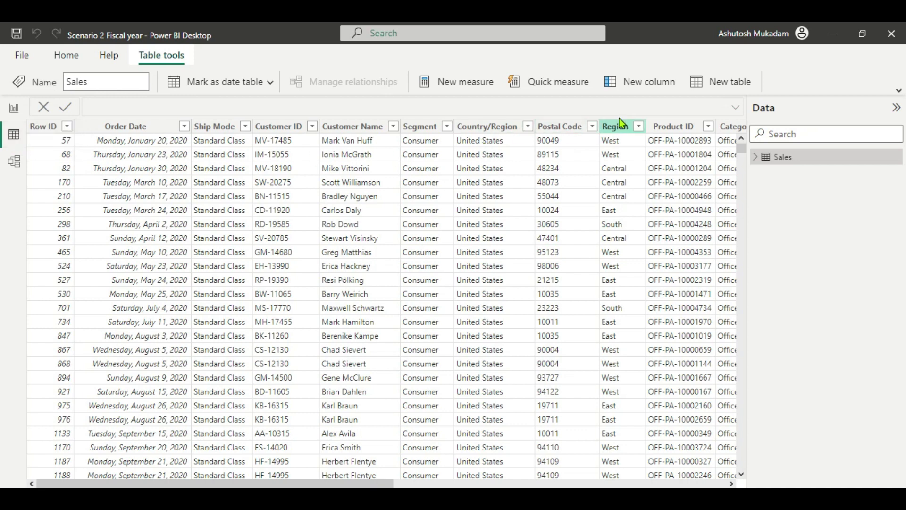
{"action": "left_click", "coordinate": [715, 86]}
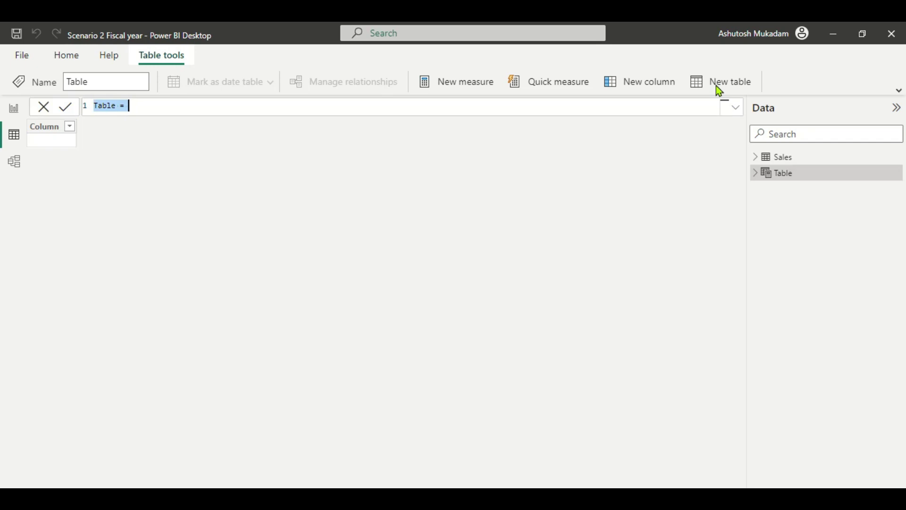
{"action": "type", "text": "Date tabl"}
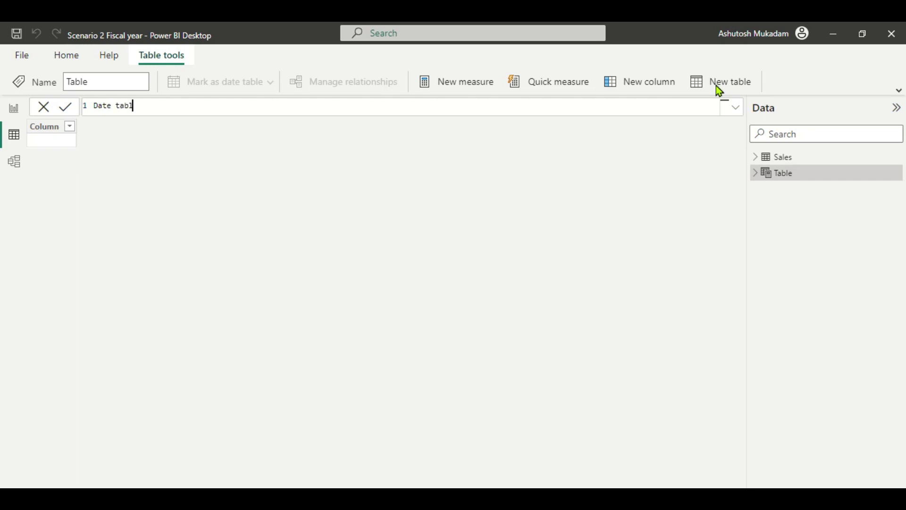
{"action": "type", "text": "e=cal"}
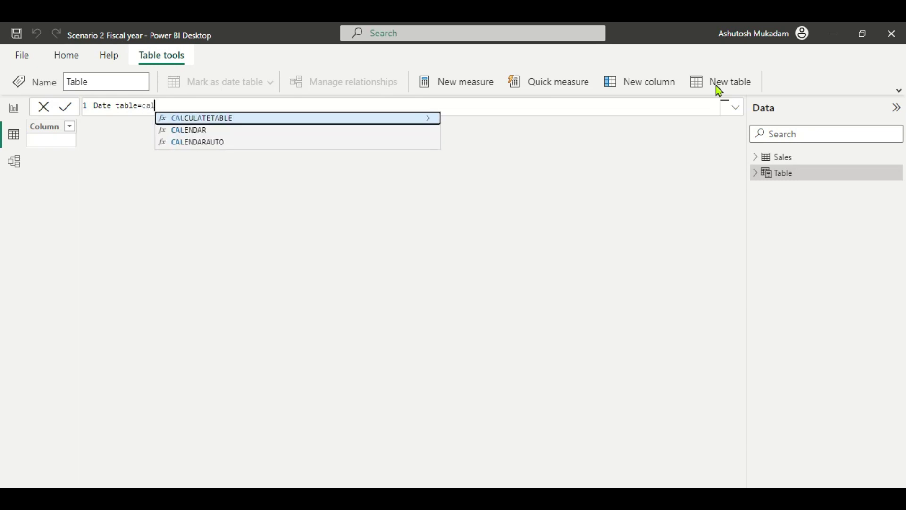
{"action": "left_click", "coordinate": [194, 130]}
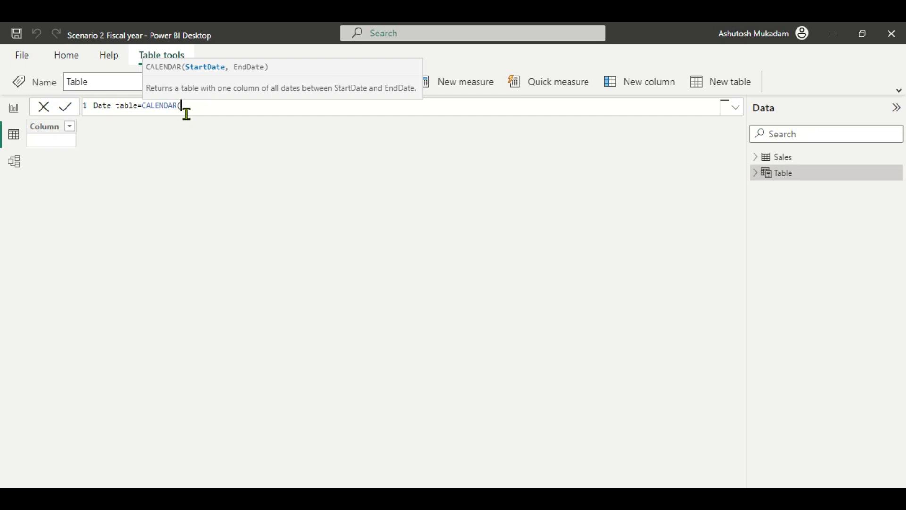
{"action": "type", "text": "min"}
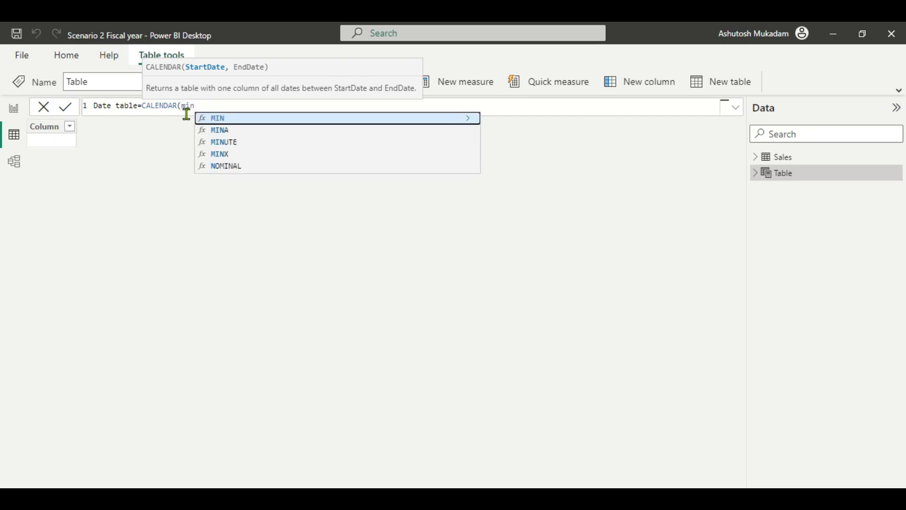
{"action": "left_click", "coordinate": [216, 118]}
{"action": "type", "text": "sa"}
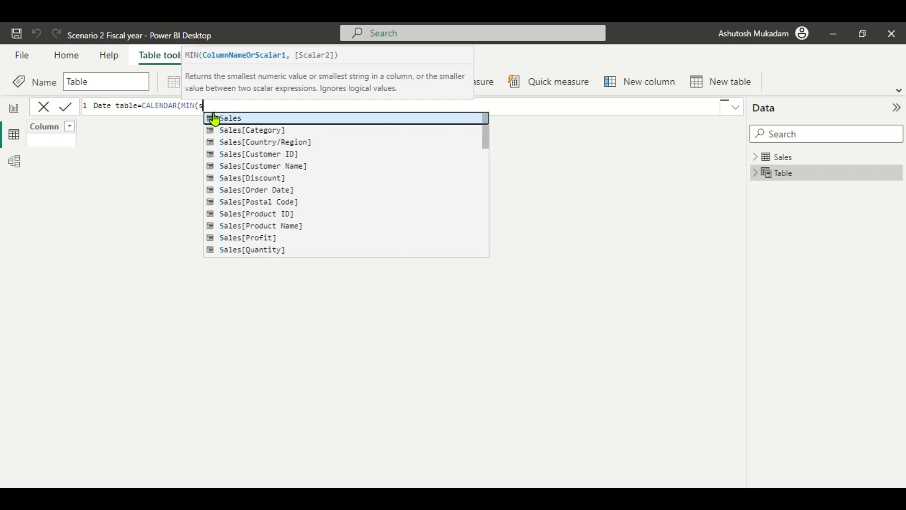
{"action": "left_click", "coordinate": [258, 193]}
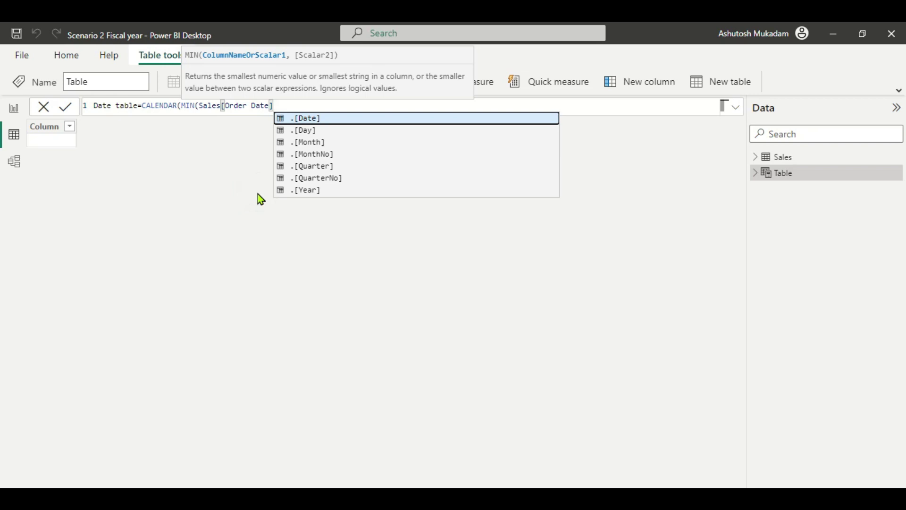
{"action": "type", "text": "),"}
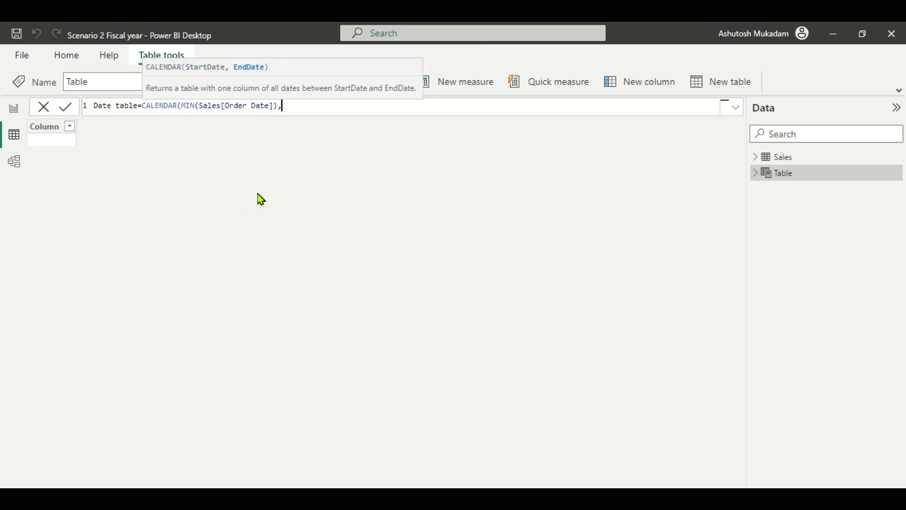
Step: Complete the Date table formula with MAX(Sales[Order Date]) as the end date and create the table
{"action": "type", "text": "max"}
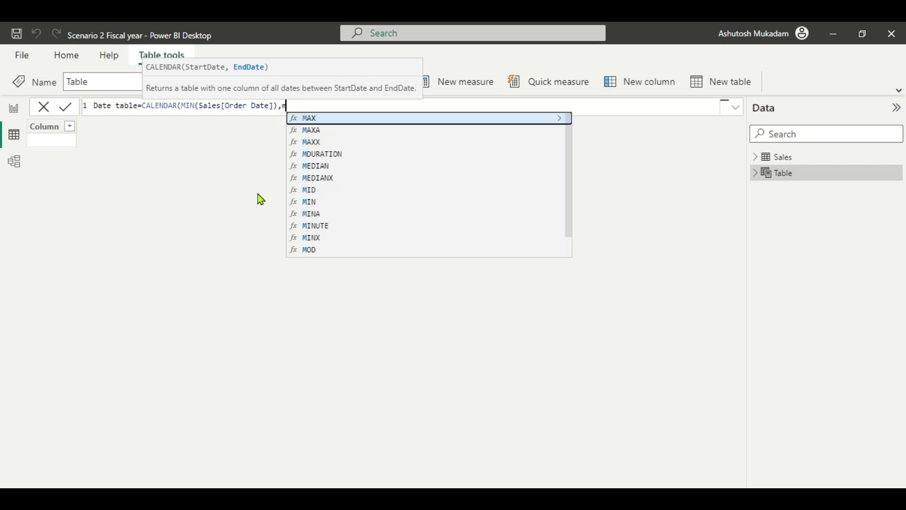
{"action": "left_click", "coordinate": [317, 120]}
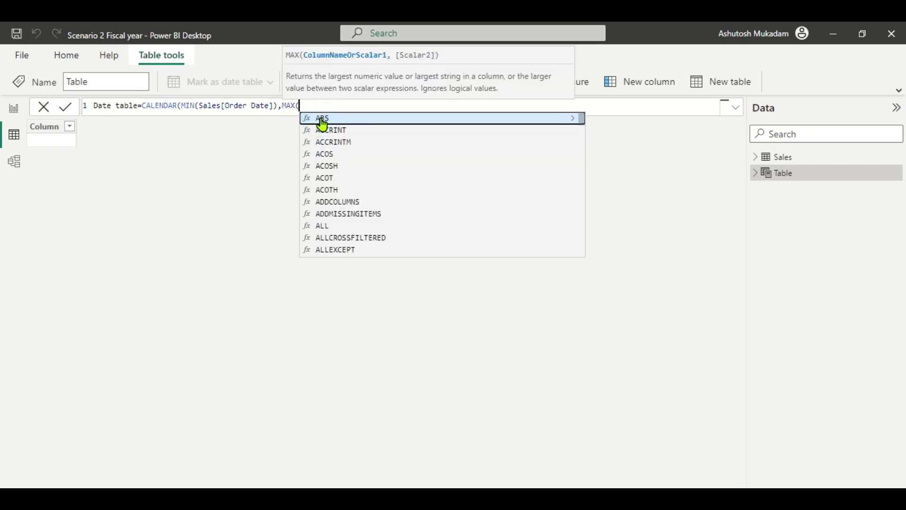
{"action": "type", "text": "sa"}
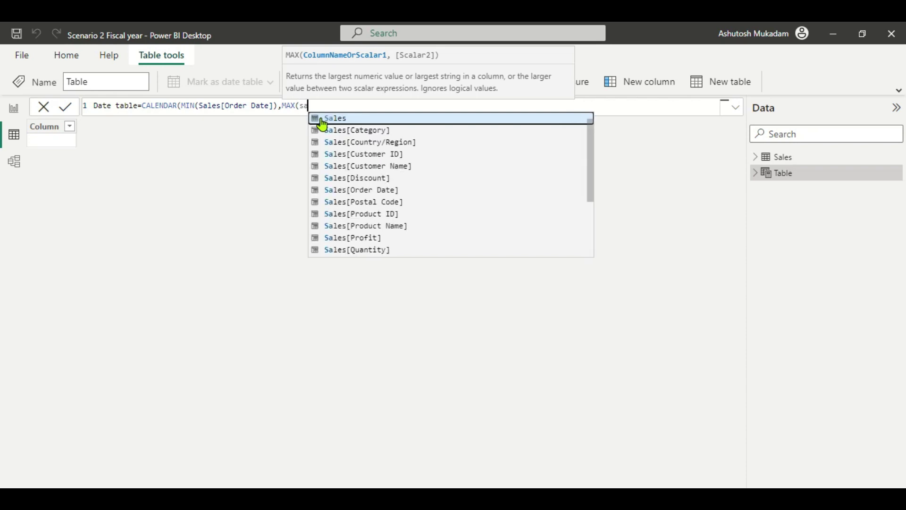
{"action": "left_click", "coordinate": [358, 192]}
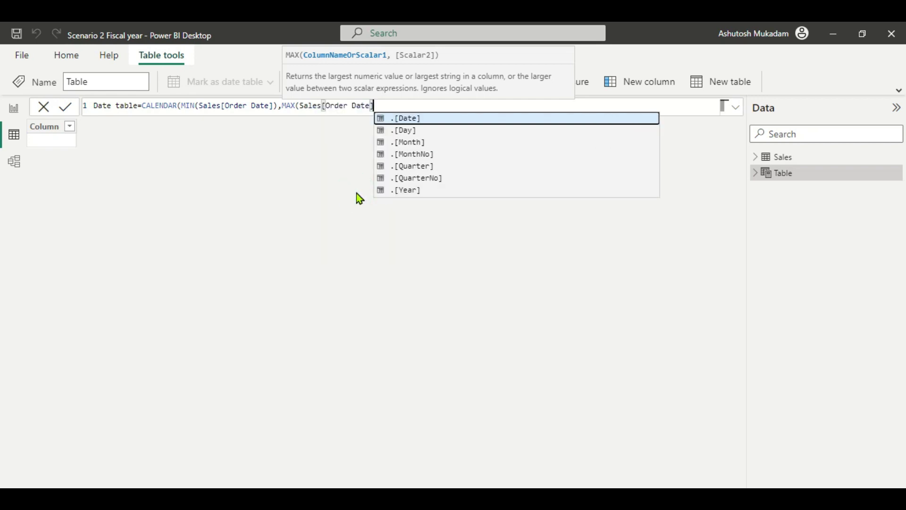
{"action": "type", "text": ")"}
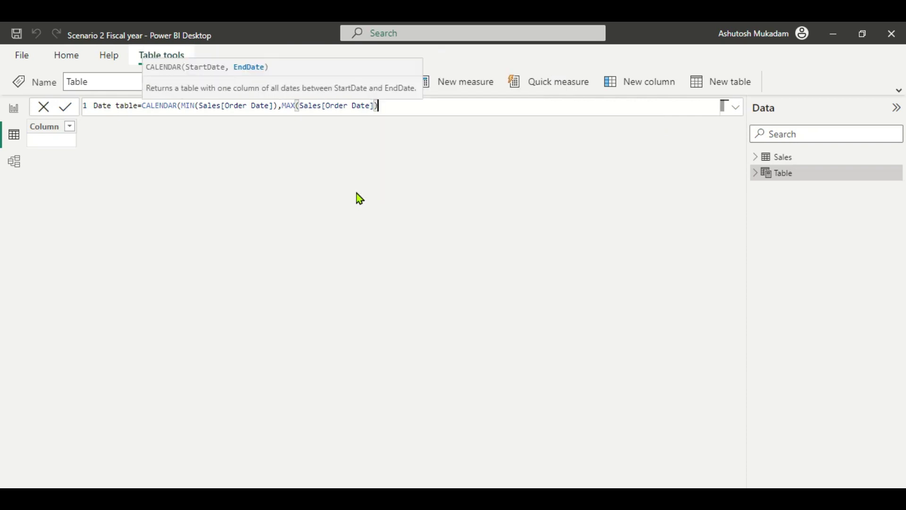
{"action": "type", "text": ")"}
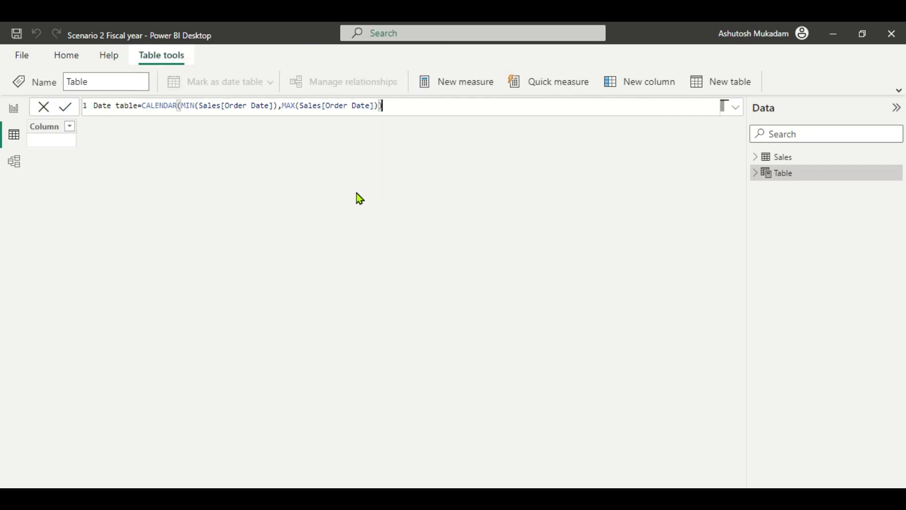
{"action": "key", "text": "Return"}
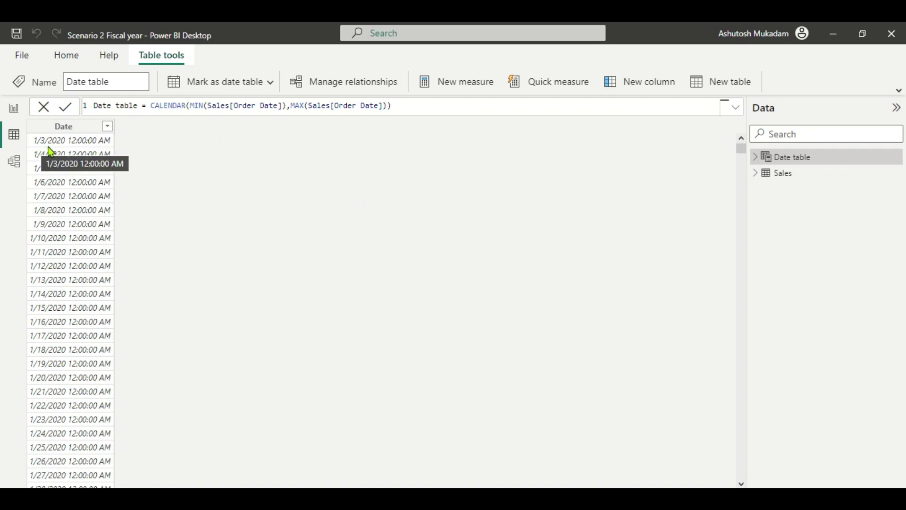
Step: Examine the Date table's rows from the first date to the last and return to the beginning
{"action": "scroll", "coordinate": [64, 279], "scroll_direction": "down", "scroll_amount": 12}
{"action": "scroll", "coordinate": [66, 285], "scroll_direction": "down", "scroll_amount": 20}
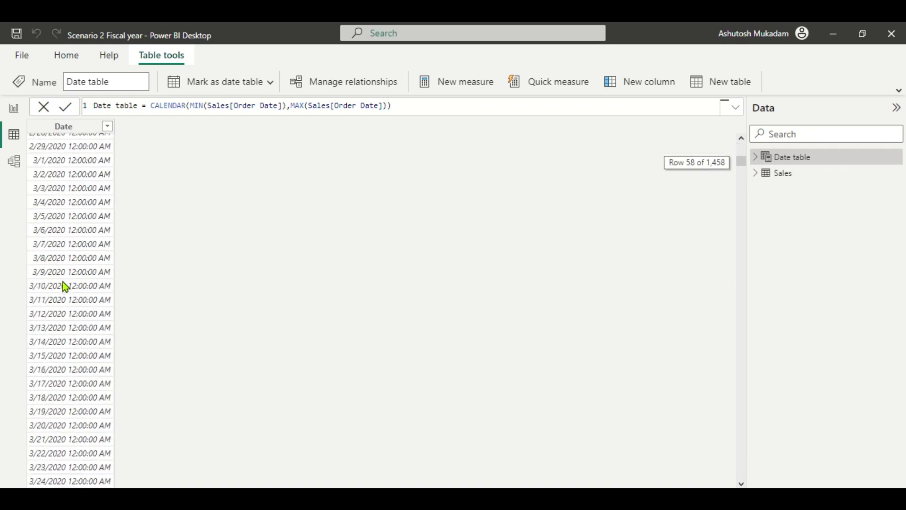
{"action": "scroll", "coordinate": [65, 284], "scroll_direction": "down", "scroll_amount": 8}
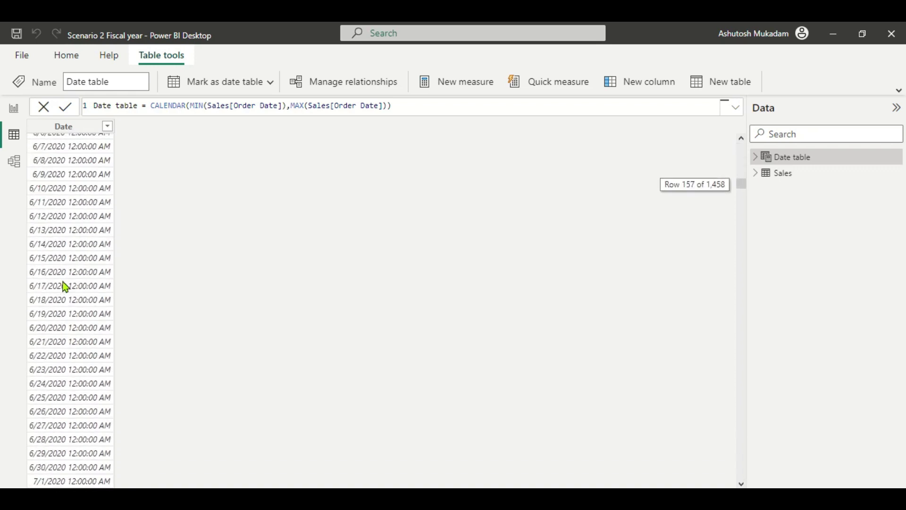
{"action": "left_click_drag", "start_coordinate": [746, 190], "coordinate": [775, 487]}
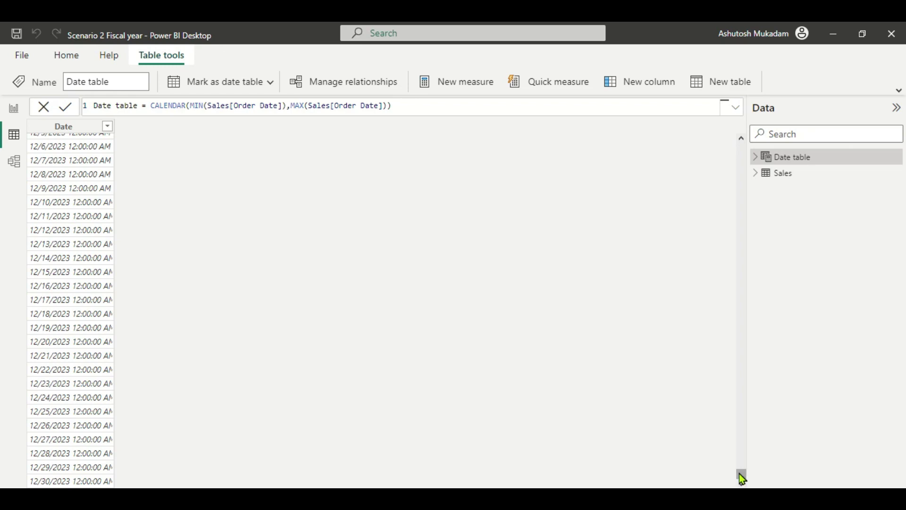
{"action": "left_click_drag", "start_coordinate": [739, 474], "coordinate": [743, 142]}
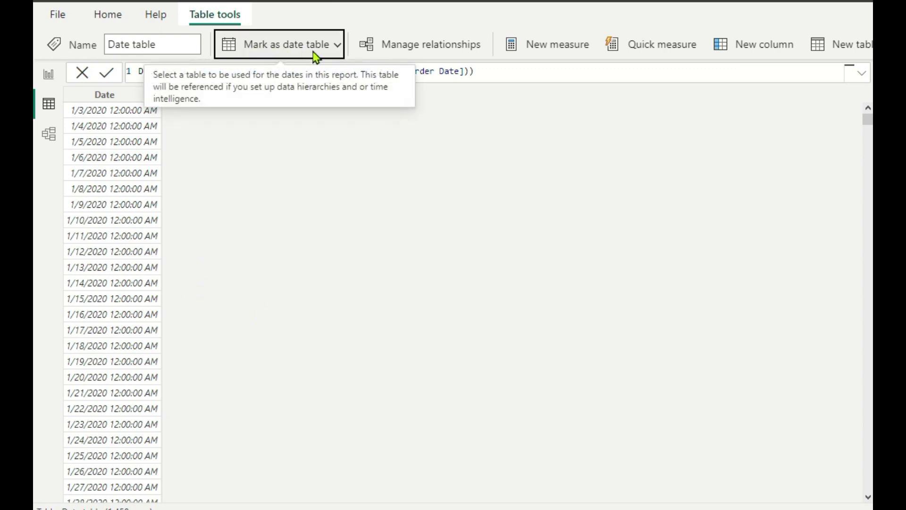
Step: Mark the Date table as the report's date table, using Date as its date column
{"action": "left_click", "coordinate": [341, 47]}
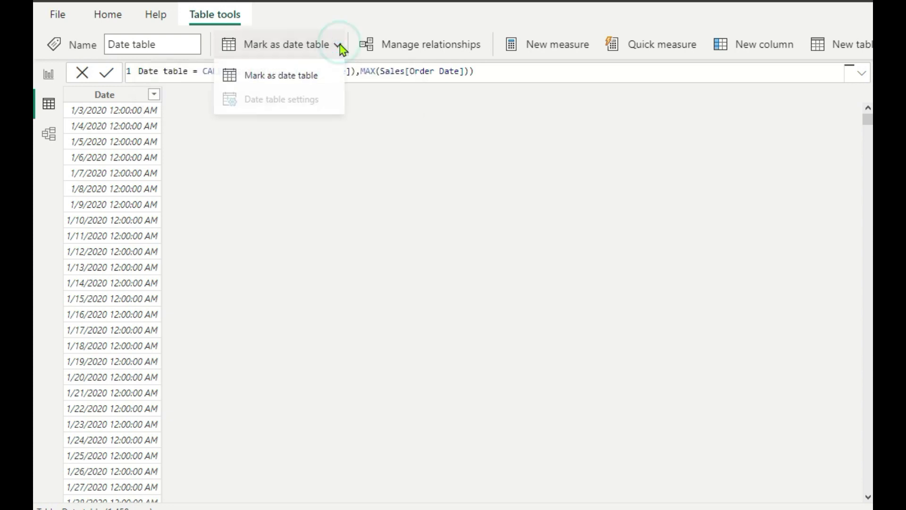
{"action": "left_click", "coordinate": [289, 79]}
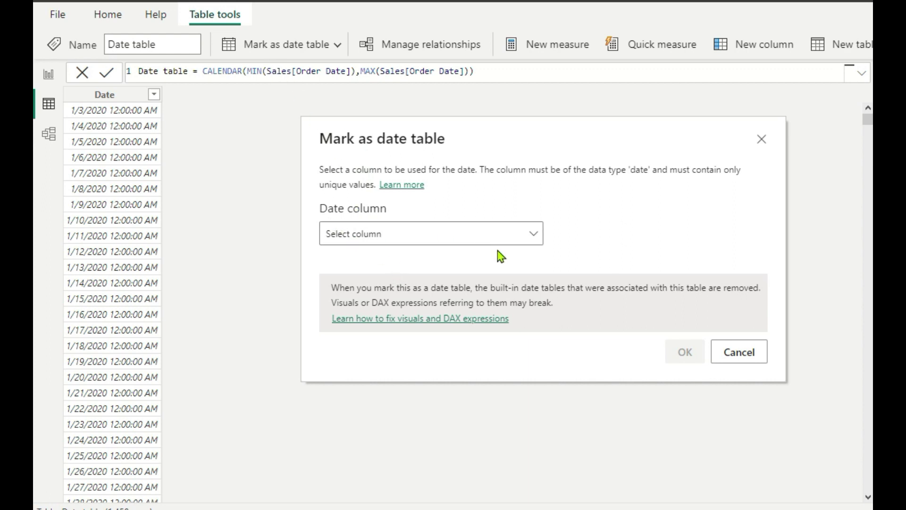
{"action": "left_click", "coordinate": [532, 242]}
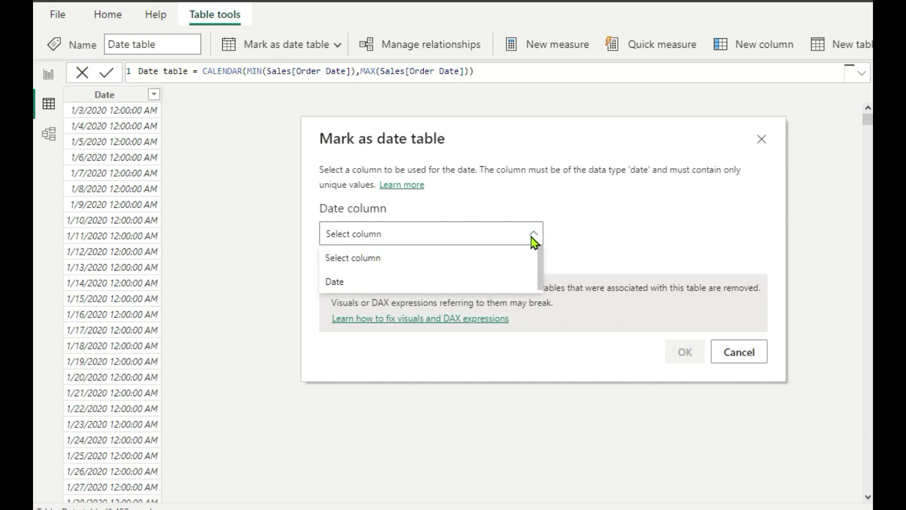
{"action": "left_click", "coordinate": [353, 283]}
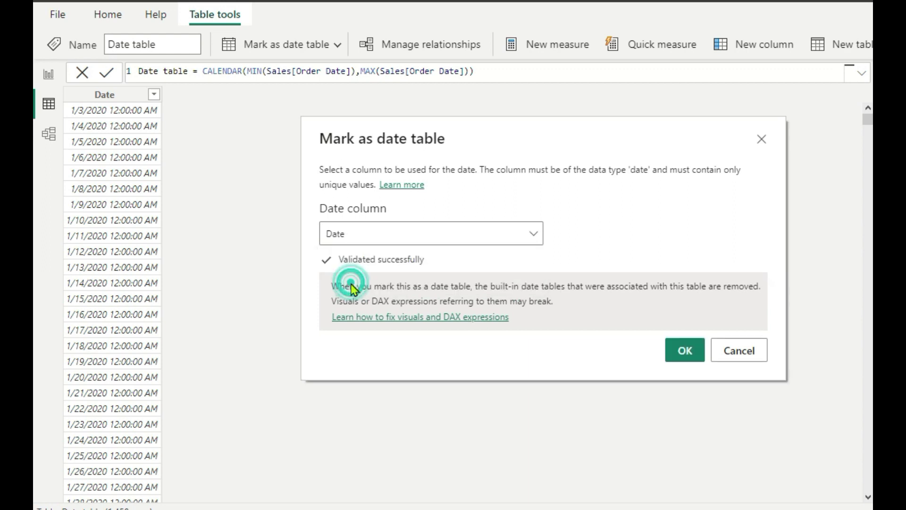
{"action": "left_click", "coordinate": [675, 353]}
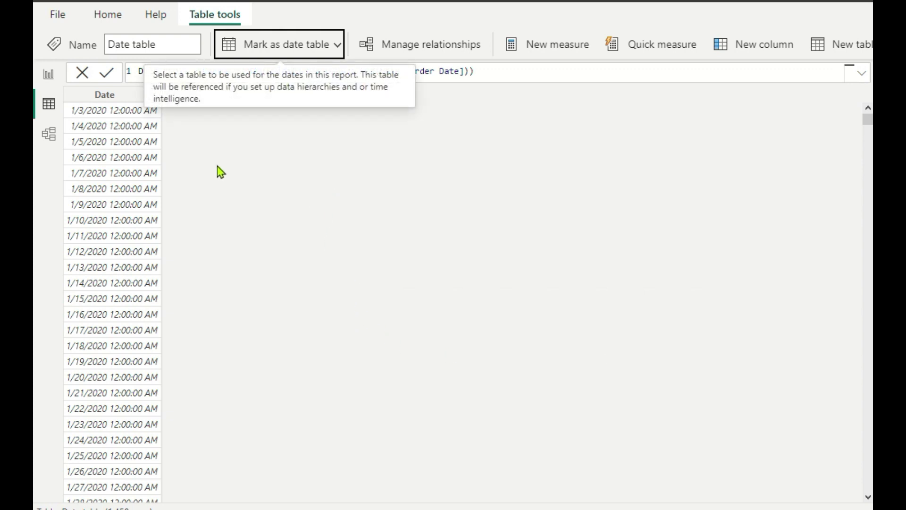
Step: Relate Order Date in Sales to Date in the Date table and move the Date table card further away from Sales in the model
{"action": "left_click", "coordinate": [50, 141]}
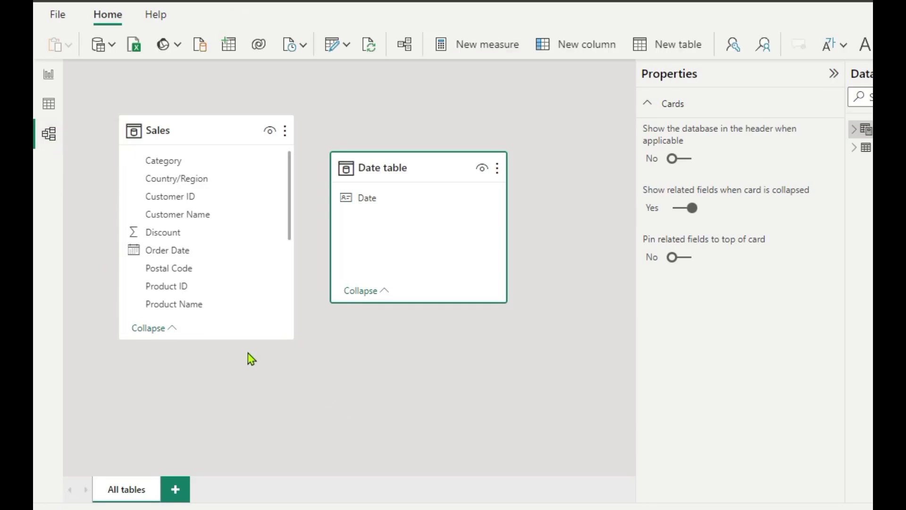
{"action": "left_click_drag", "start_coordinate": [173, 253], "coordinate": [382, 201]}
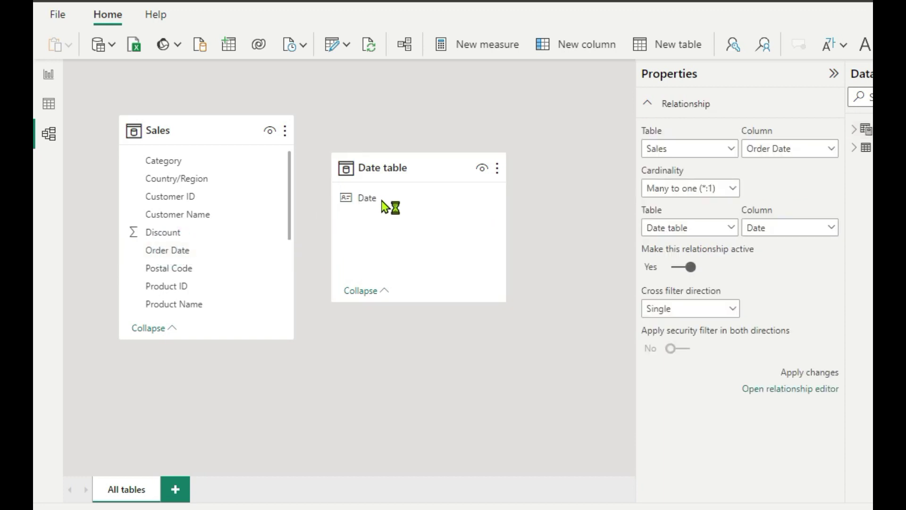
{"action": "left_click_drag", "start_coordinate": [393, 174], "coordinate": [474, 95]}
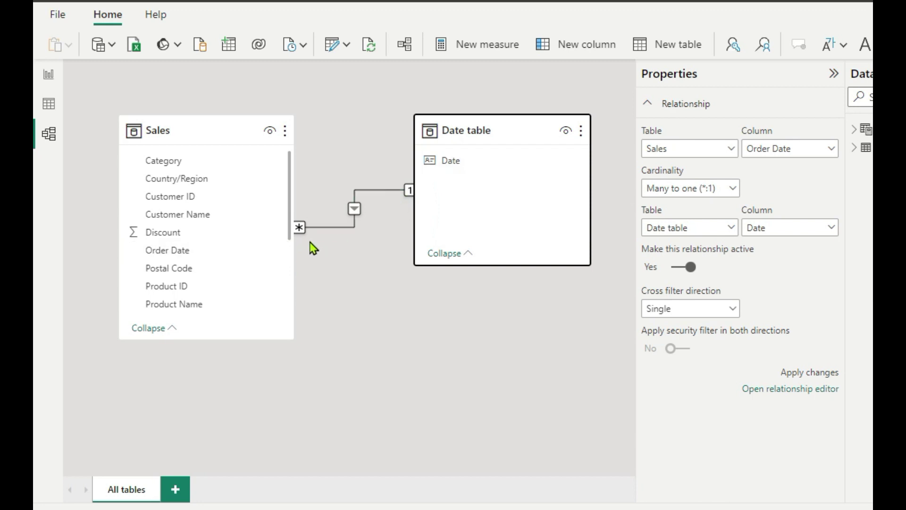
Step: Review the step list on report Page 1 and return to the Date table's data
{"action": "left_click", "coordinate": [50, 75]}
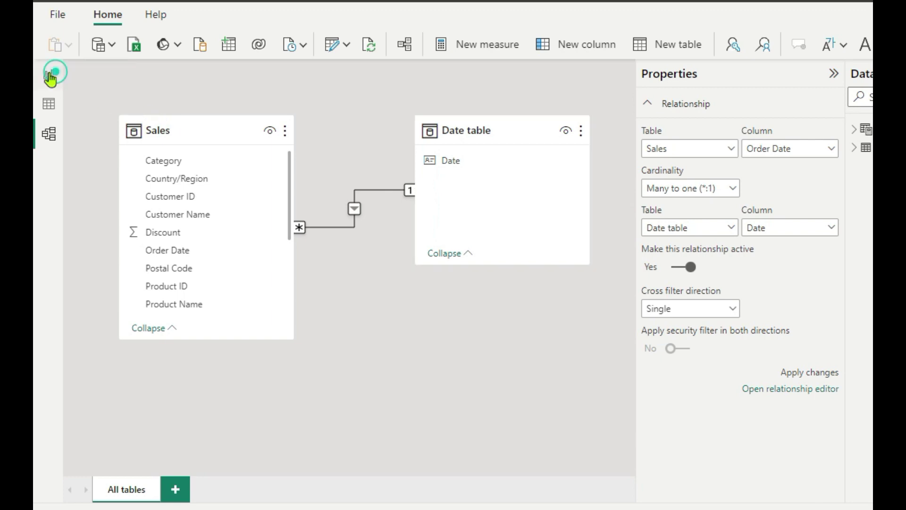
{"action": "left_click", "coordinate": [120, 491]}
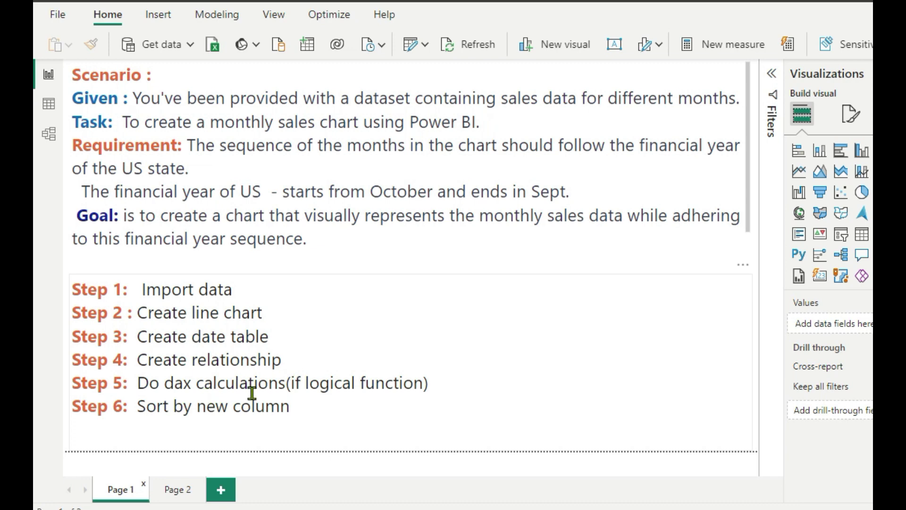
{"action": "left_click", "coordinate": [51, 115]}
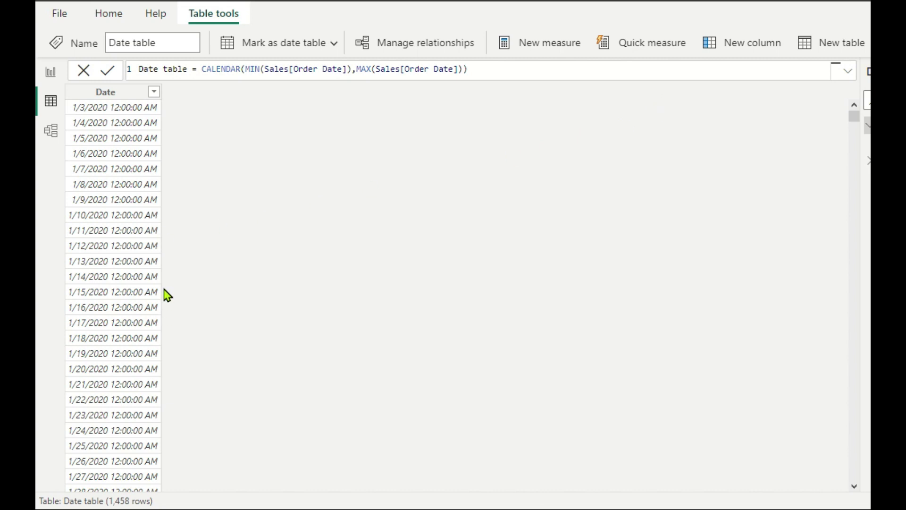
Step: Start a calculated column named Year in the Date table with the YEAR function
{"action": "left_click", "coordinate": [734, 47]}
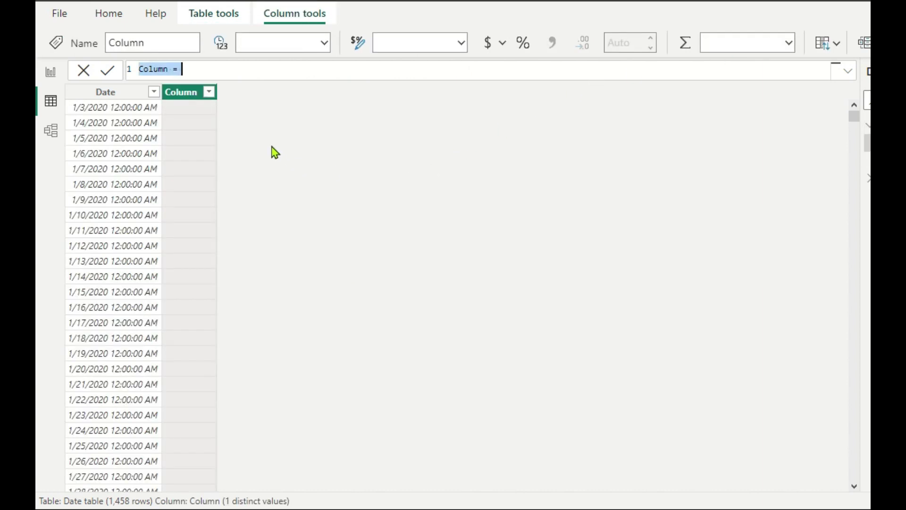
{"action": "key", "text": "BackSpace"}
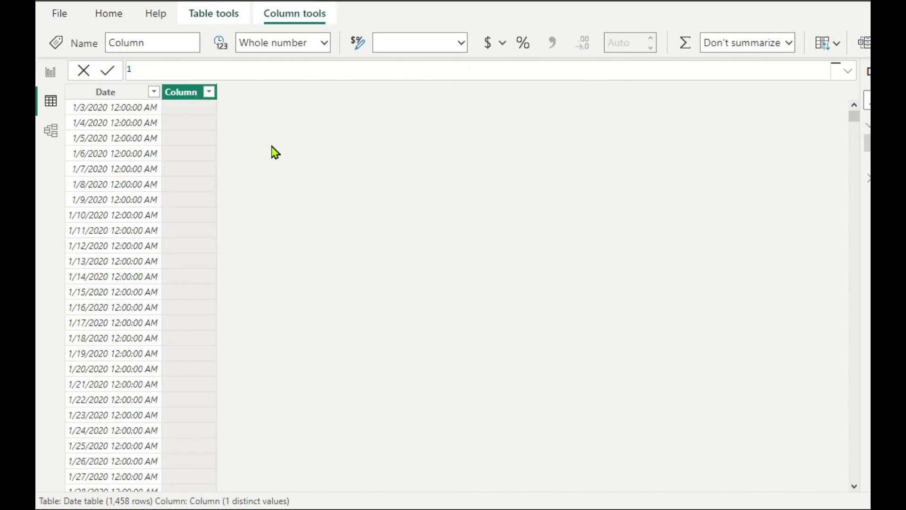
{"action": "type", "text": "Year=yae"}
{"action": "key", "text": "BackSpace"}
{"action": "key", "text": "BackSpace"}
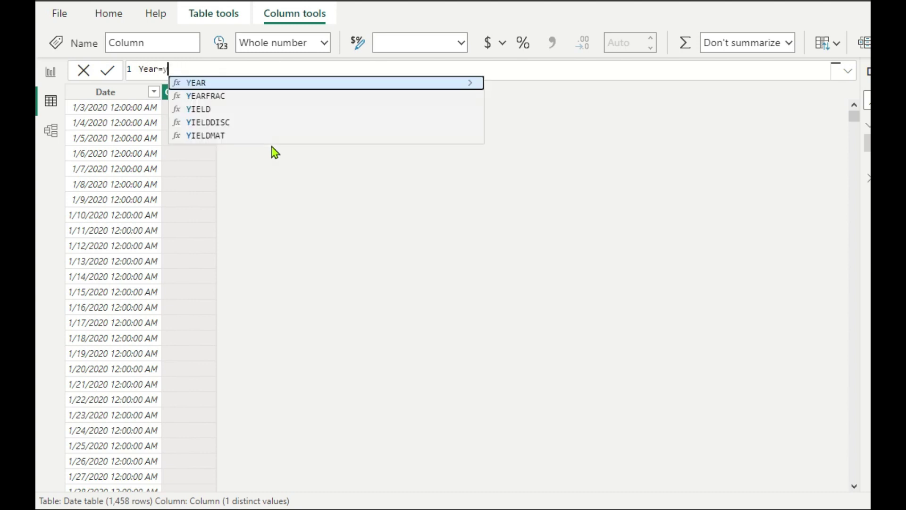
{"action": "type", "text": "ear"}
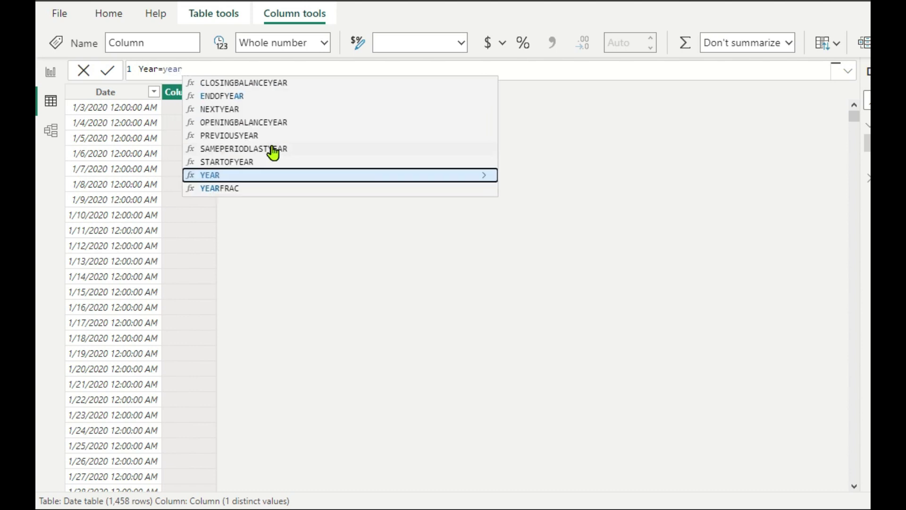
{"action": "left_click", "coordinate": [234, 178]}
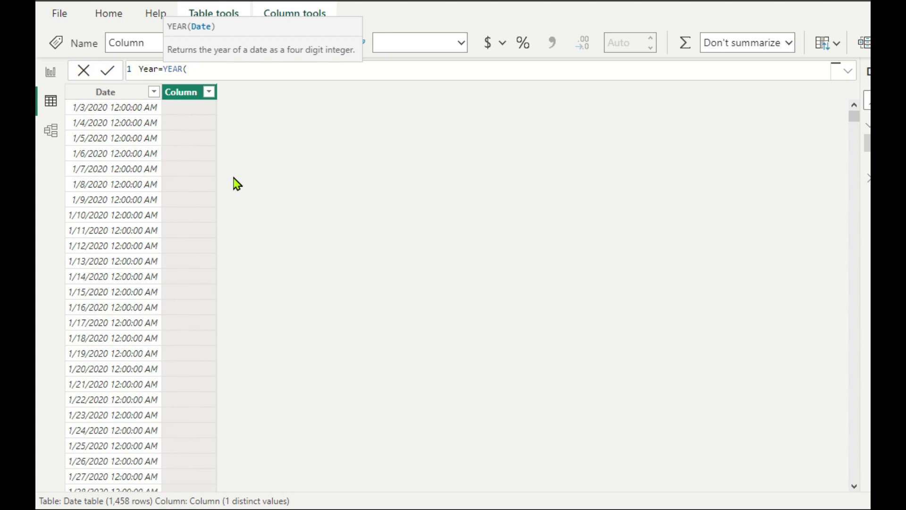
Step: Complete the Year formula with 'Date table'[Date] as its argument, create the column and check its rows
{"action": "type", "text": "da"}
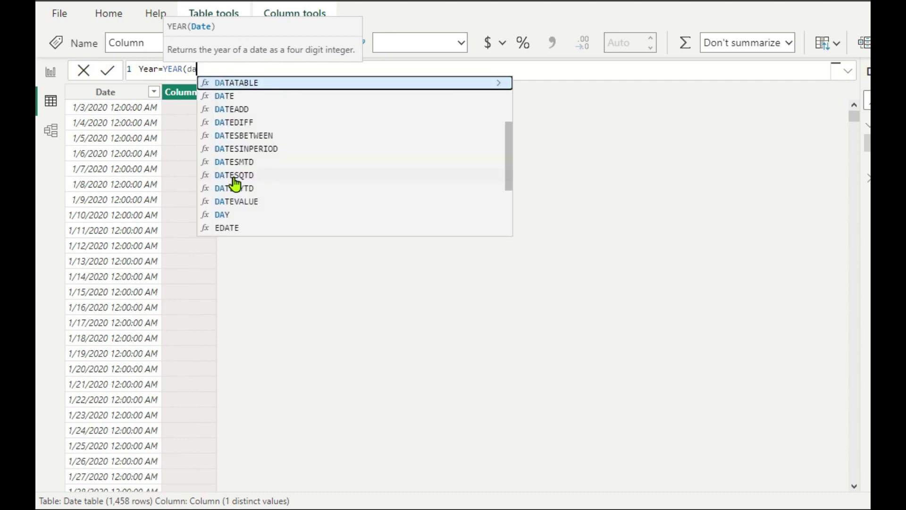
{"action": "scroll", "coordinate": [235, 182], "scroll_direction": "up", "scroll_amount": 3}
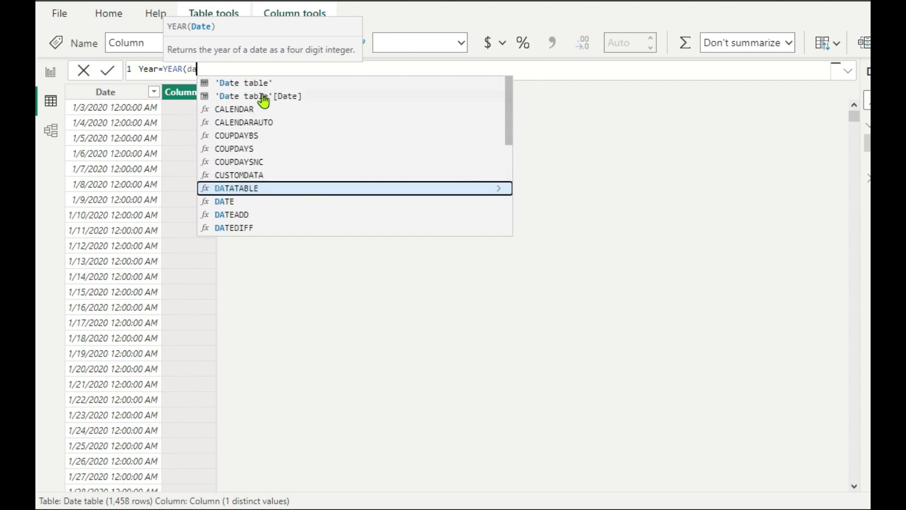
{"action": "left_click", "coordinate": [251, 97]}
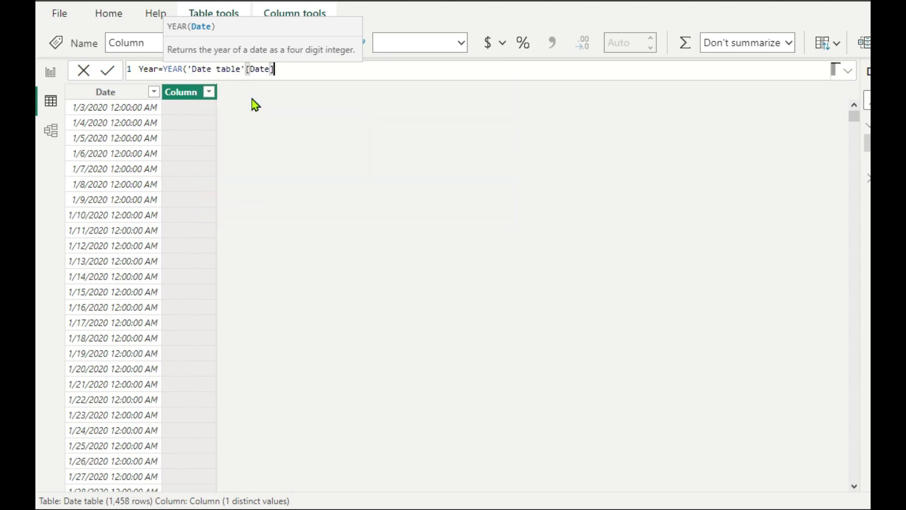
{"action": "type", "text": ")"}
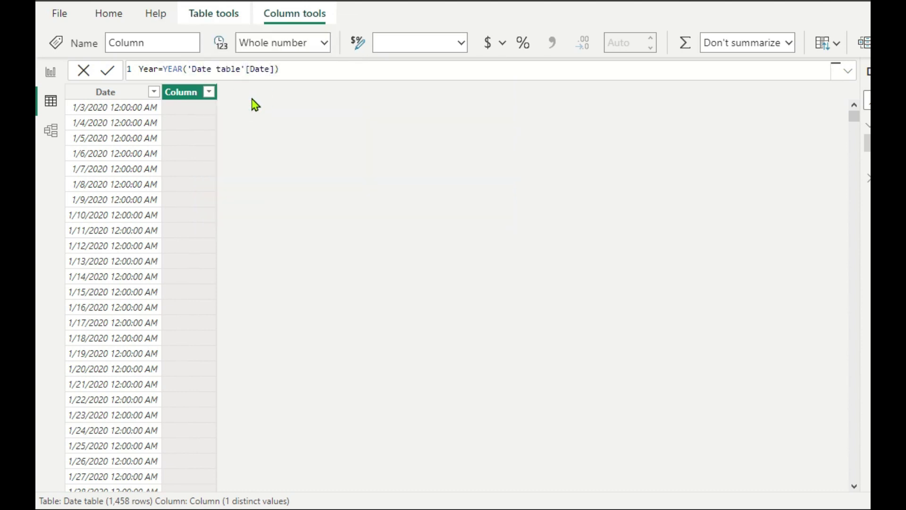
{"action": "key", "text": "Return"}
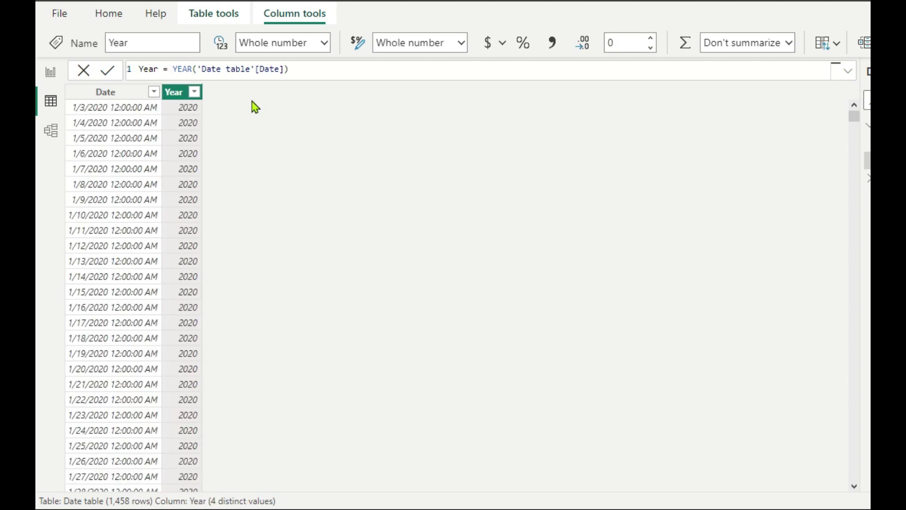
{"action": "scroll", "coordinate": [192, 198], "scroll_direction": "down", "scroll_amount": 10}
{"action": "scroll", "coordinate": [193, 208], "scroll_direction": "up", "scroll_amount": 10}
Step: Start a calculated column named Month in the Date table with the FORMAT function
{"action": "left_click", "coordinate": [214, 14]}
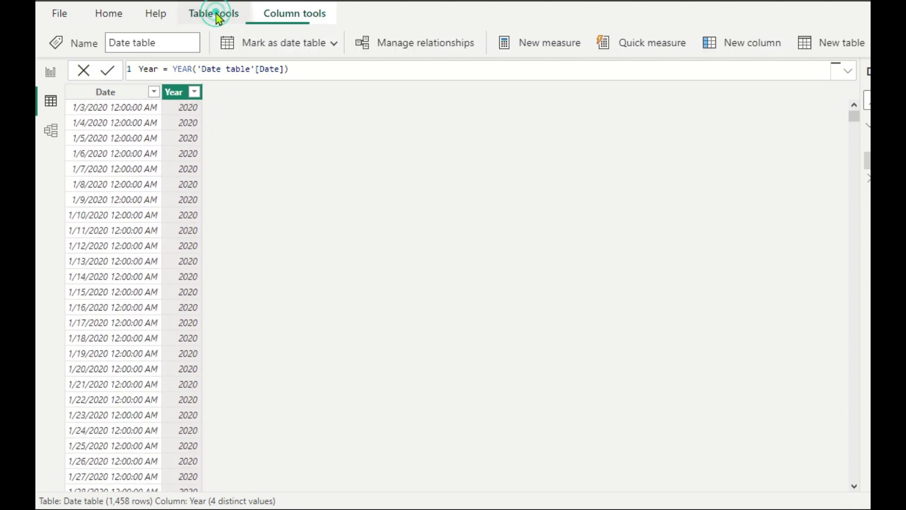
{"action": "left_click", "coordinate": [747, 41]}
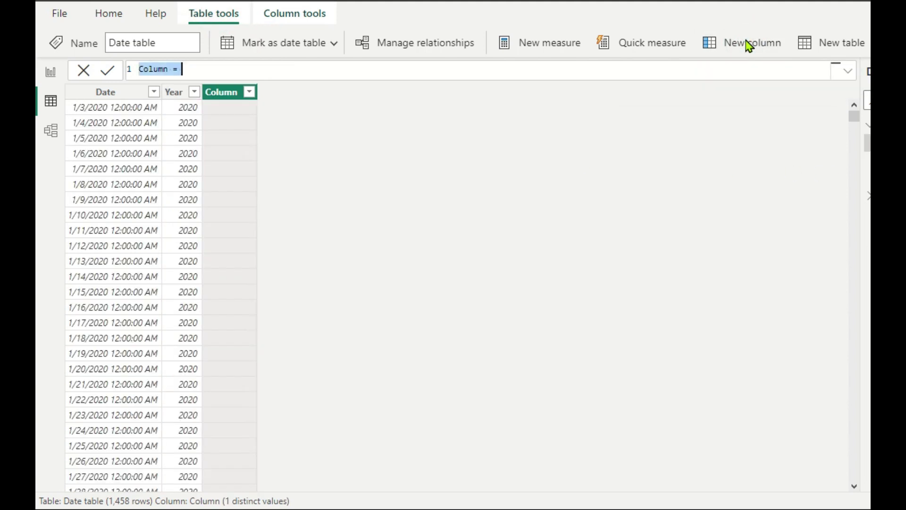
{"action": "type", "text": "Month"}
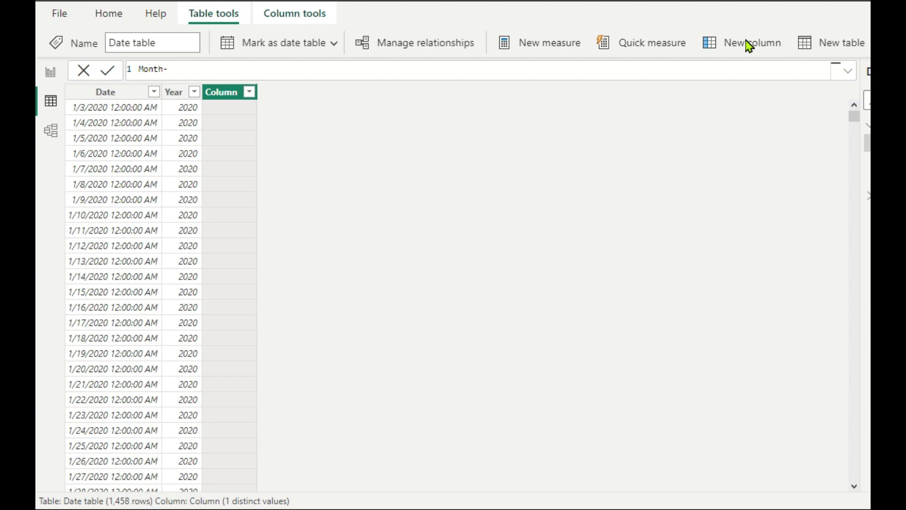
{"action": "type", "text": "-forma"}
{"action": "type", "text": "t"}
{"action": "key", "text": "BackSpace"}
{"action": "key", "text": "BackSpace"}
{"action": "key", "text": "BackSpace"}
{"action": "key", "text": "BackSpace"}
{"action": "key", "text": "BackSpace"}
{"action": "key", "text": "BackSpace"}
{"action": "key", "text": "BackSpace"}
{"action": "type", "text": "=for"}
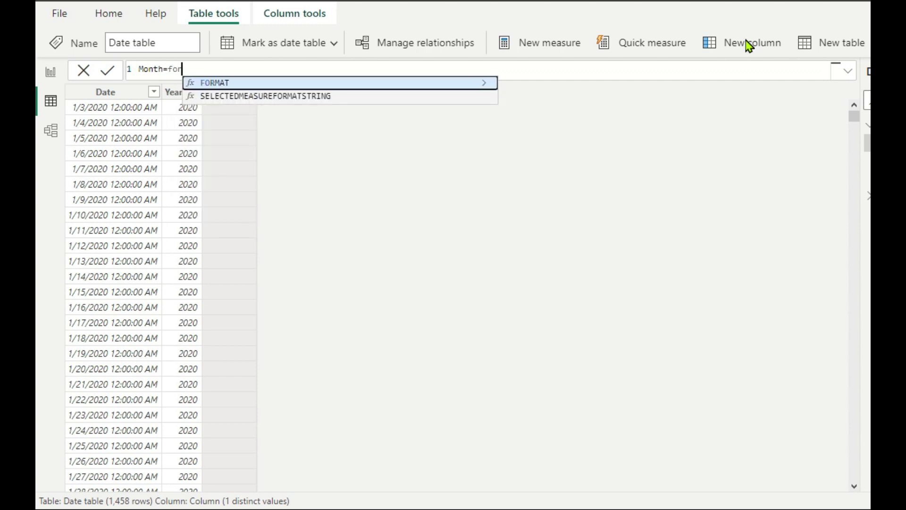
{"action": "left_click", "coordinate": [216, 83]}
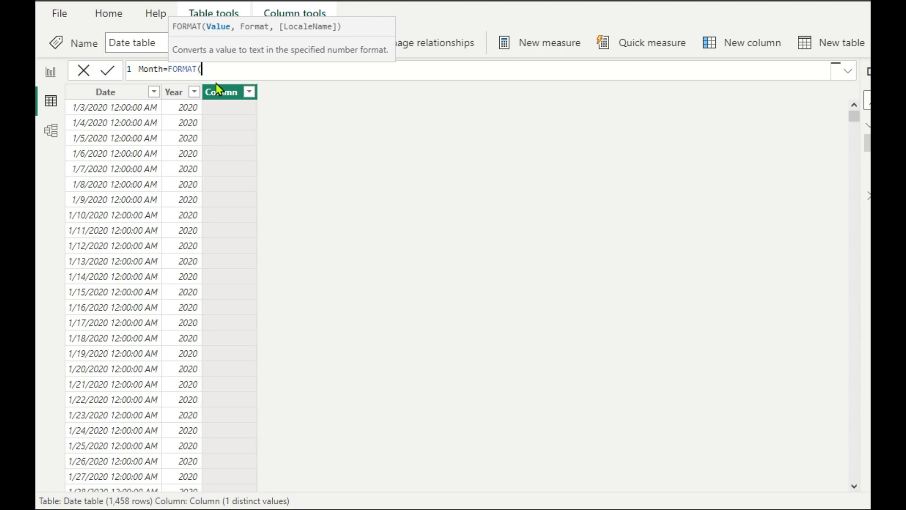
Step: Complete the Month formula with 'Date table'[Date] as the value and "MMMM" as the format, create the column and check its rows
{"action": "type", "text": "date"}
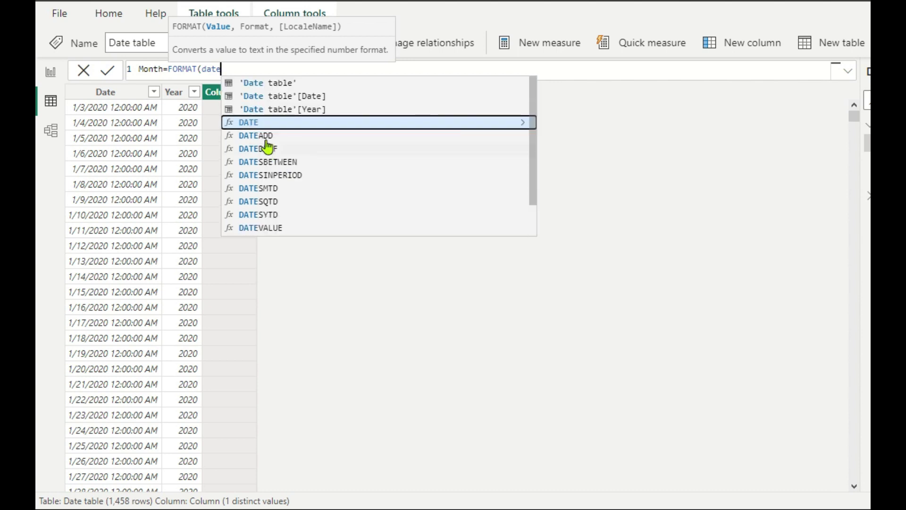
{"action": "left_click", "coordinate": [277, 97]}
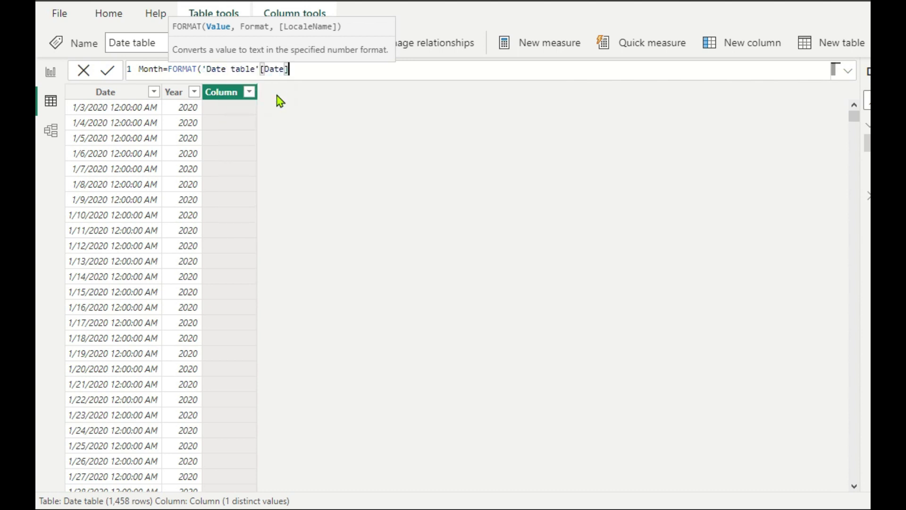
{"action": "type", "text": ",\""}
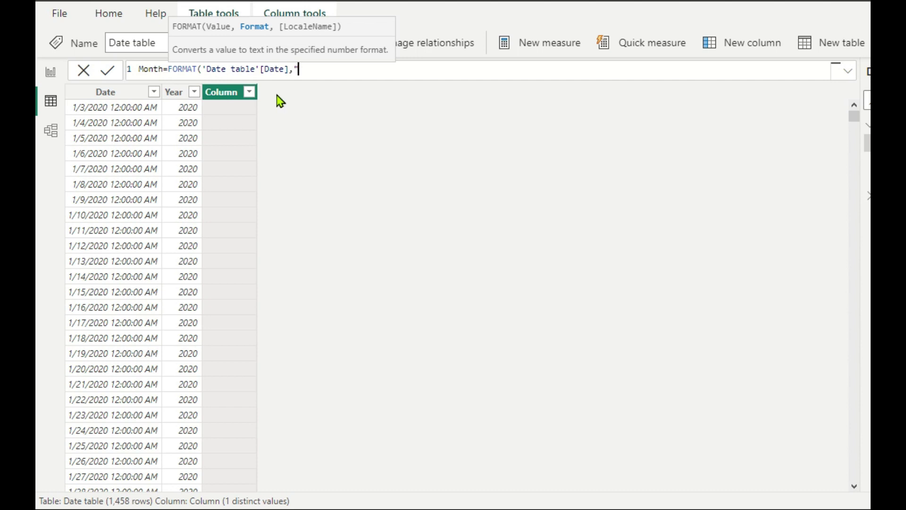
{"action": "type", "text": "MMMM\""}
{"action": "type", "text": ")"}
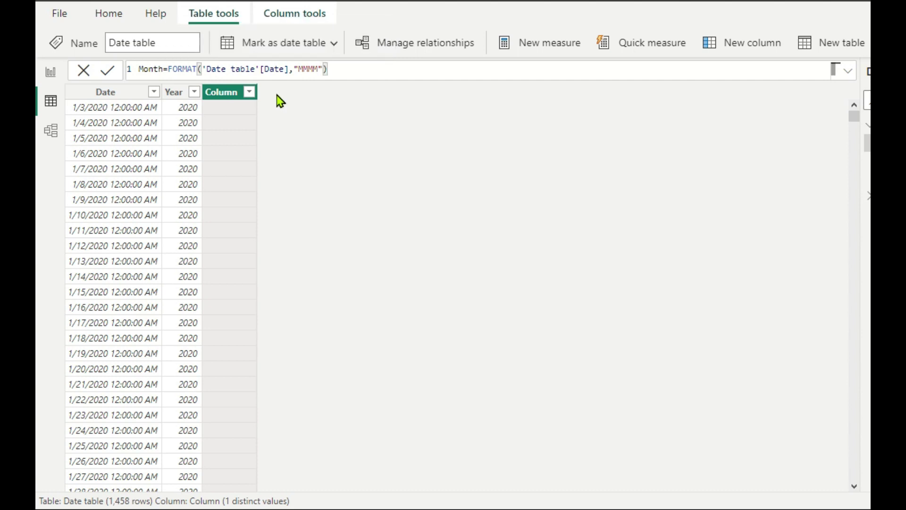
{"action": "key", "text": "Return"}
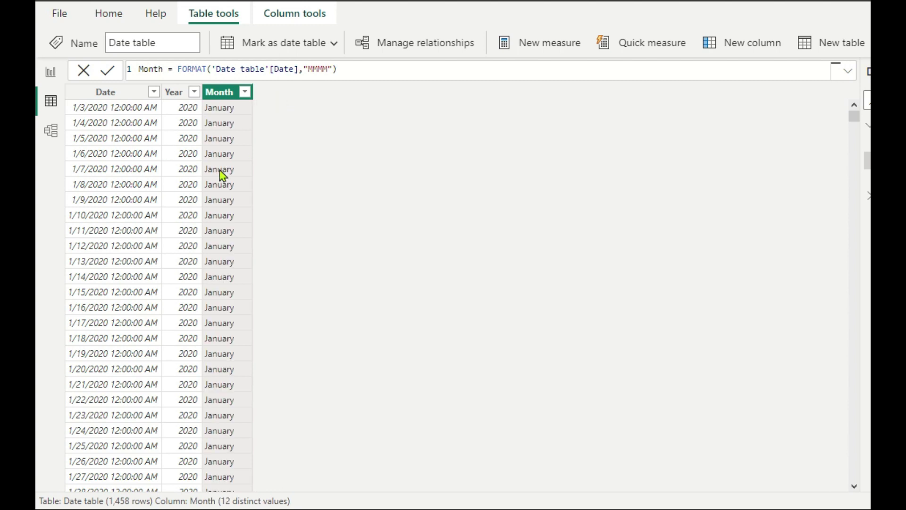
{"action": "scroll", "coordinate": [243, 267], "scroll_direction": "down", "scroll_amount": 10}
{"action": "scroll", "coordinate": [243, 391], "scroll_direction": "down", "scroll_amount": 10}
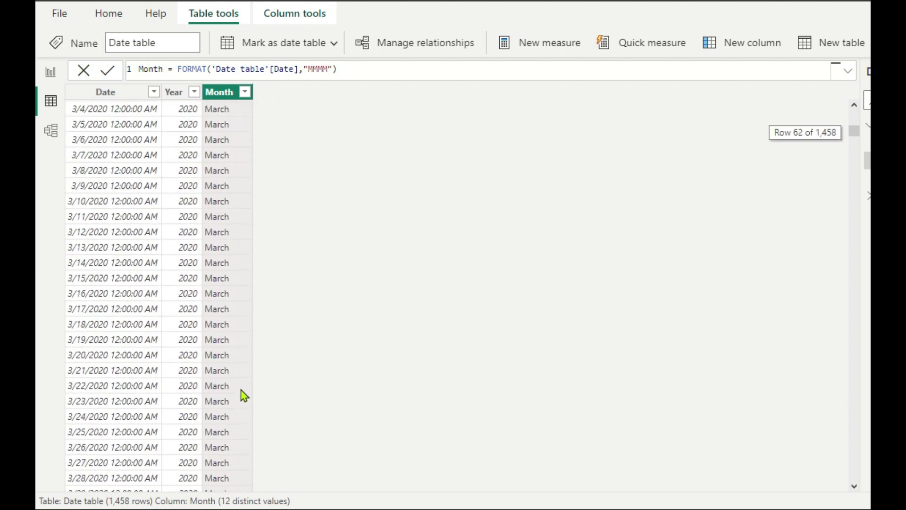
{"action": "scroll", "coordinate": [243, 391], "scroll_direction": "up", "scroll_amount": 12}
{"action": "scroll", "coordinate": [243, 391], "scroll_direction": "up", "scroll_amount": 8}
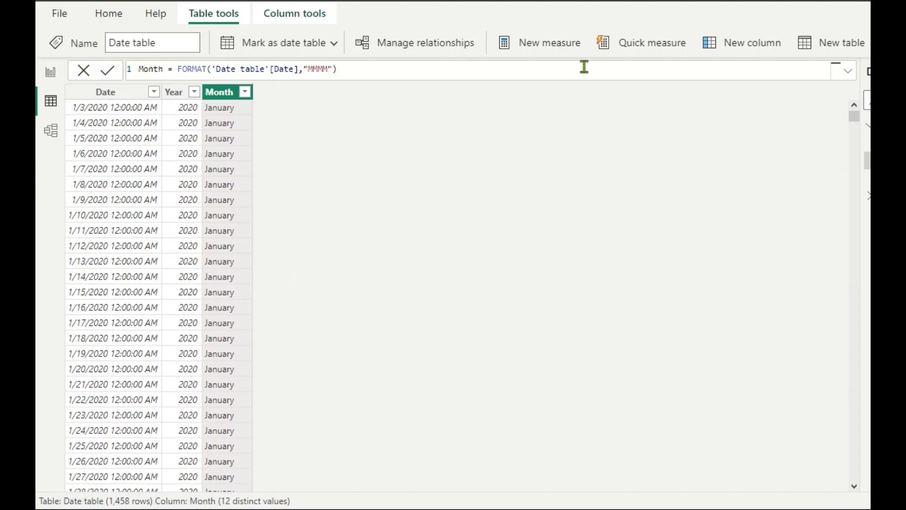
Step: Start a calculated column named Month number in the Date table with the MONTH function
{"action": "left_click", "coordinate": [753, 50]}
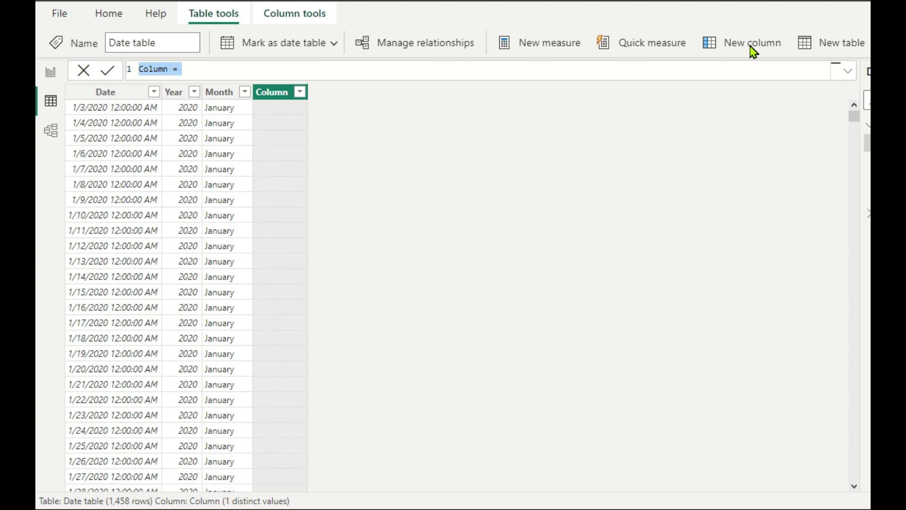
{"action": "type", "text": "Month"}
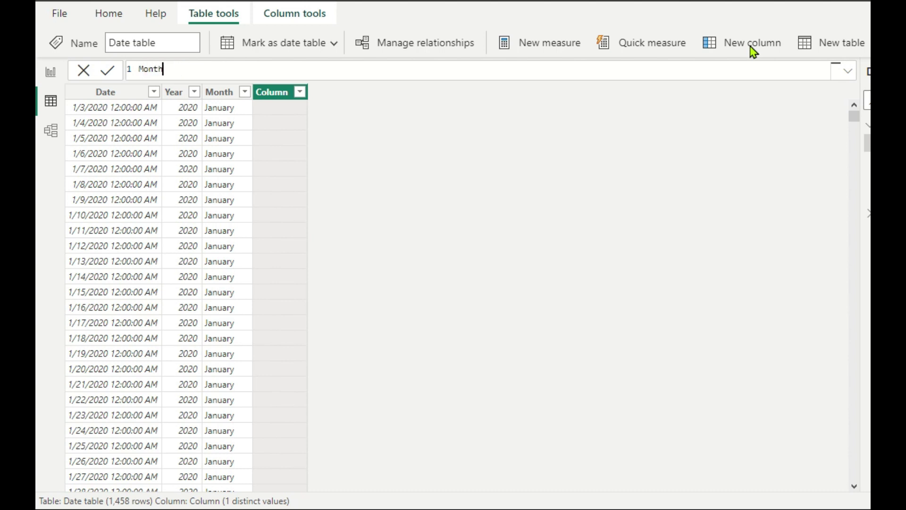
{"action": "type", "text": " number=month"}
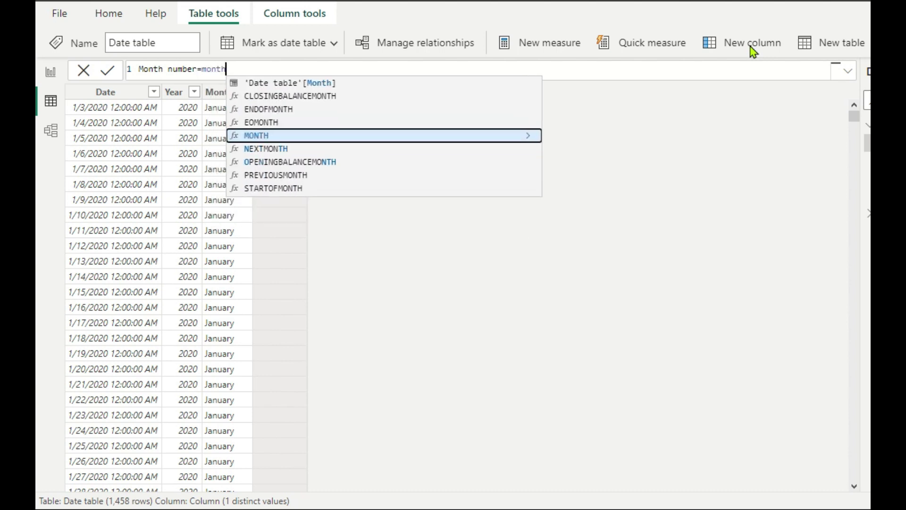
{"action": "left_click", "coordinate": [247, 136]}
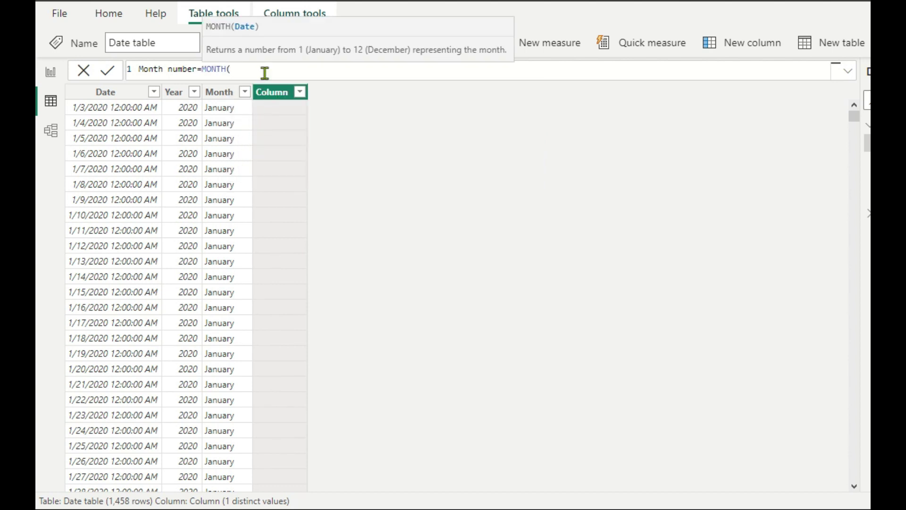
Step: Complete the Month number formula with 'Date table'[Date] as its argument, create the column and check its rows
{"action": "type", "text": "dat"}
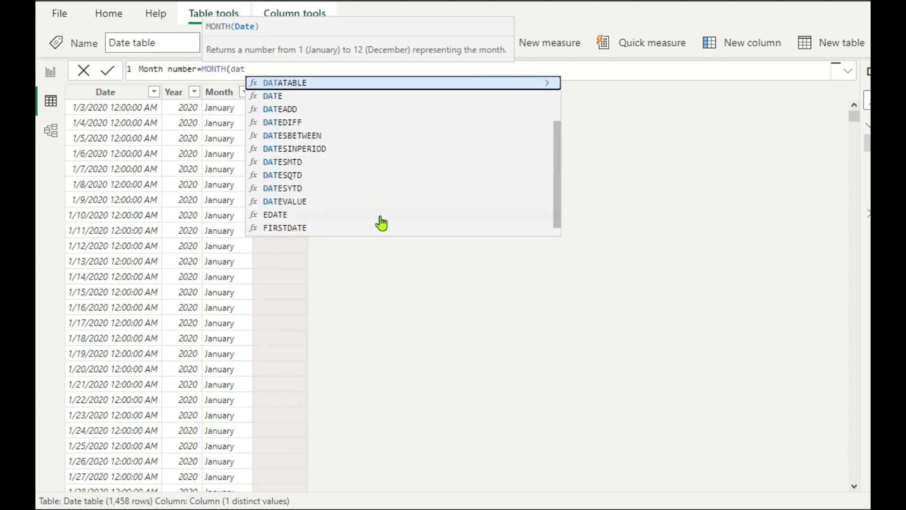
{"action": "scroll", "coordinate": [330, 170], "scroll_direction": "up", "scroll_amount": 3}
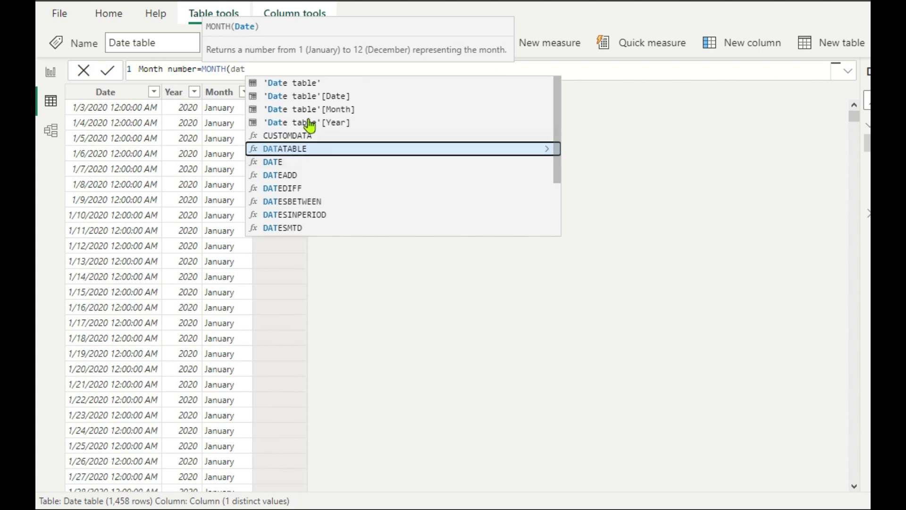
{"action": "left_click", "coordinate": [295, 96]}
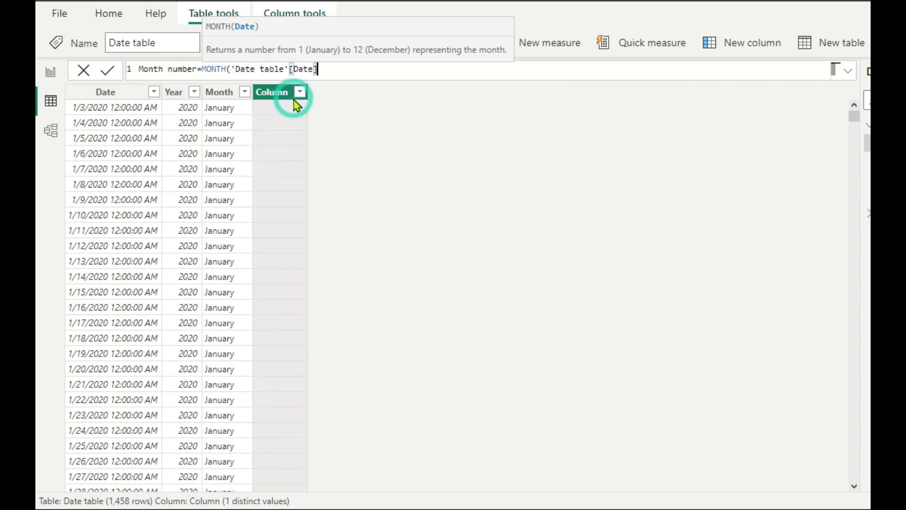
{"action": "type", "text": ")"}
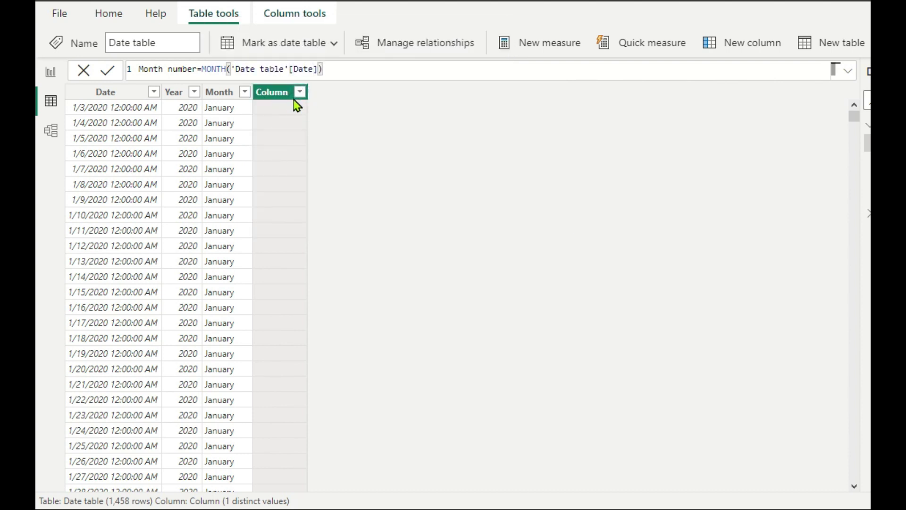
{"action": "key", "text": "Return"}
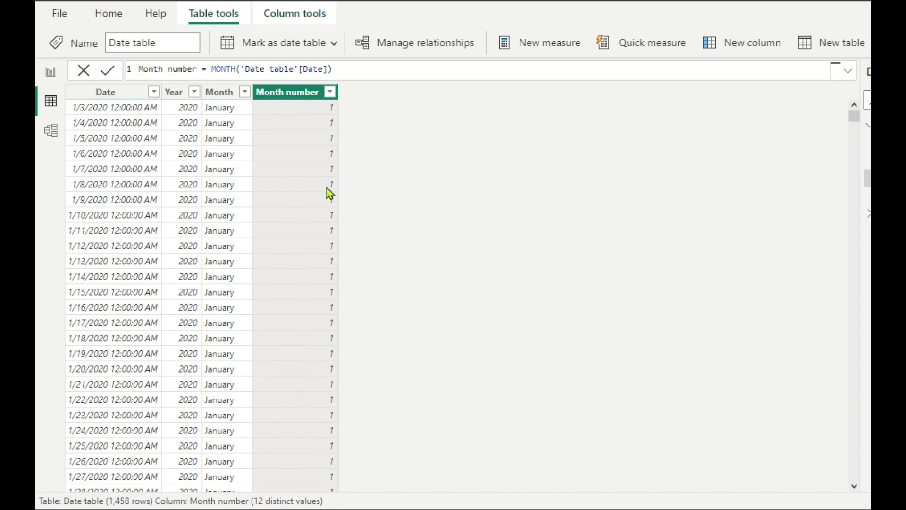
{"action": "scroll", "coordinate": [325, 221], "scroll_direction": "down", "scroll_amount": 10}
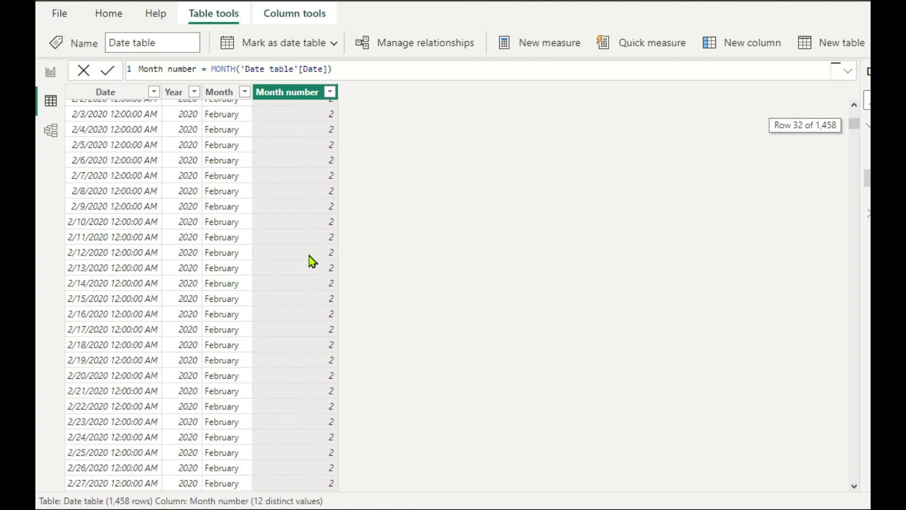
{"action": "scroll", "coordinate": [309, 259], "scroll_direction": "down", "scroll_amount": 10}
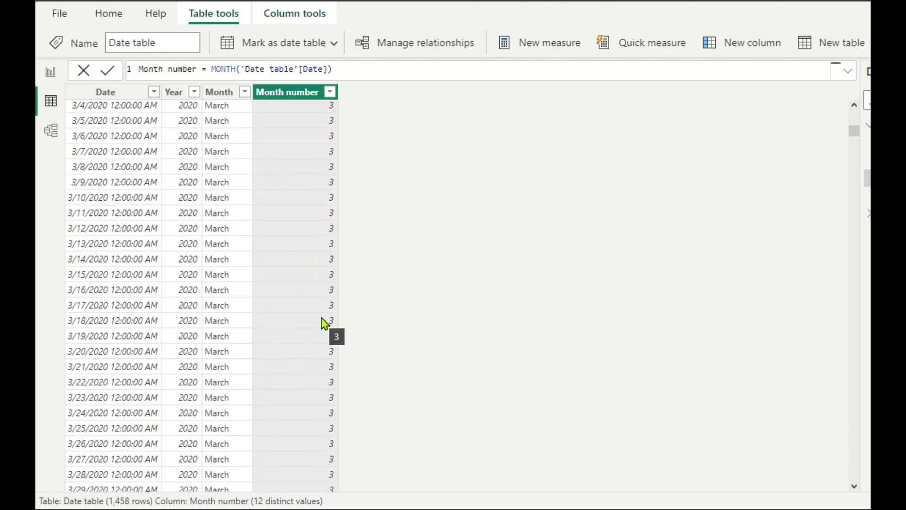
{"action": "scroll", "coordinate": [310, 335], "scroll_direction": "down", "scroll_amount": 13}
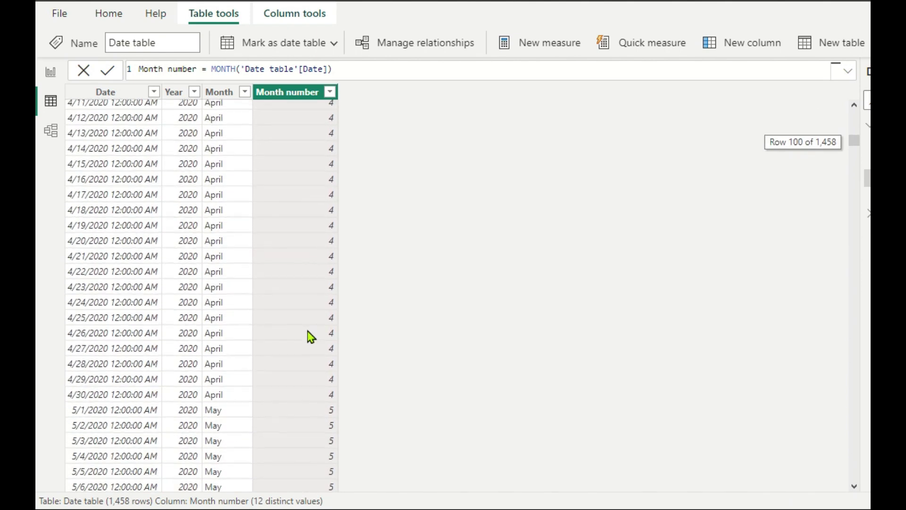
{"action": "scroll", "coordinate": [310, 336], "scroll_direction": "up", "scroll_amount": 8}
{"action": "scroll", "coordinate": [310, 337], "scroll_direction": "up", "scroll_amount": 20}
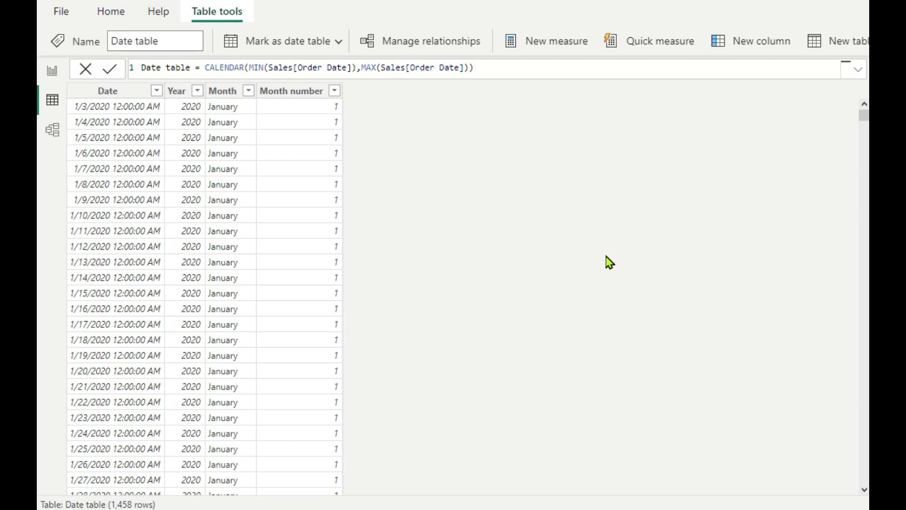
Step: Start a calculated column named Fiscal number in the Date table with an IF function testing 'Date table'[Month number]>9
{"action": "left_click", "coordinate": [749, 47]}
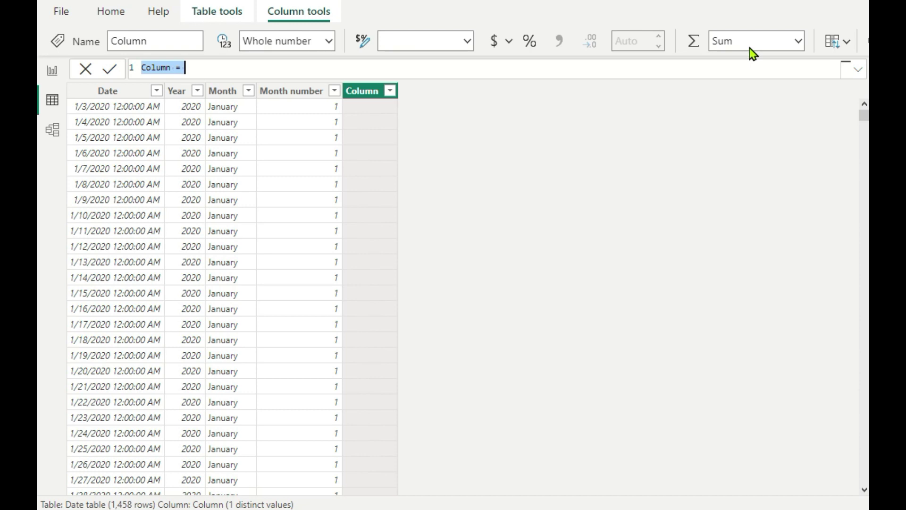
{"action": "type", "text": "Fiscal number"}
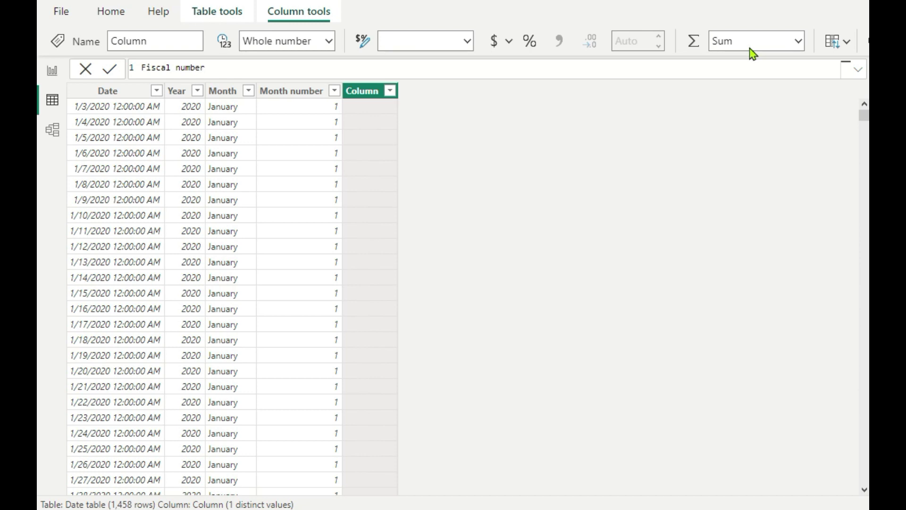
{"action": "type", "text": "=if"}
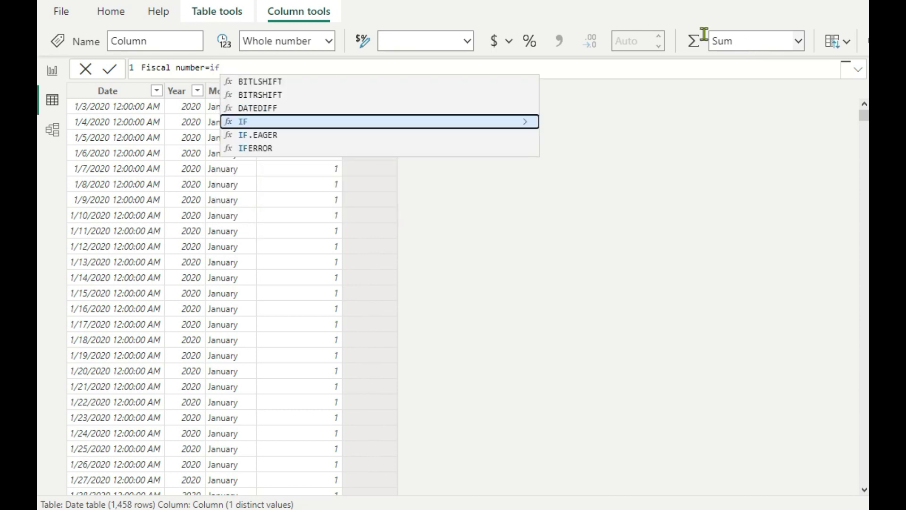
{"action": "left_click", "coordinate": [245, 123]}
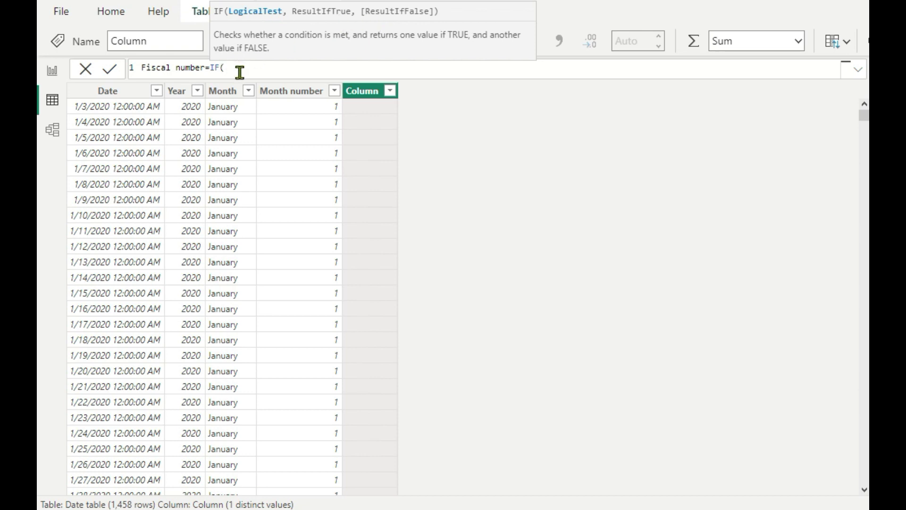
{"action": "type", "text": "month"}
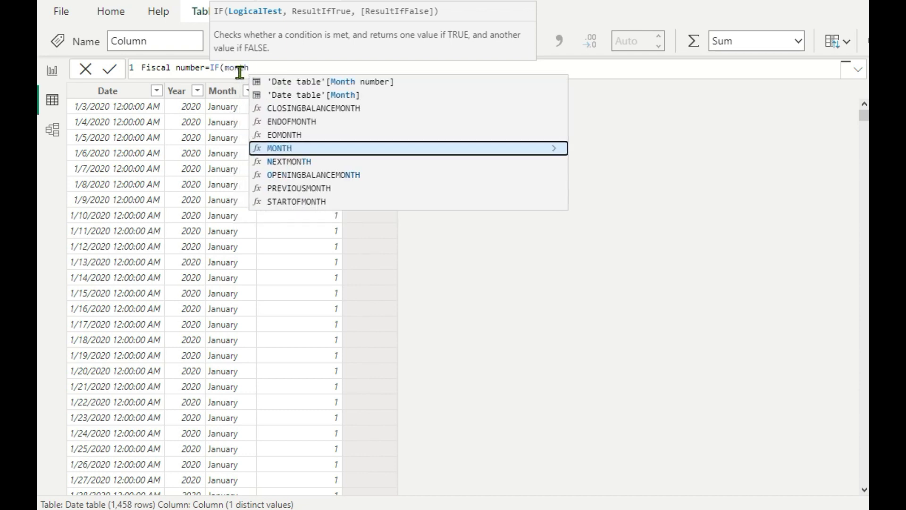
{"action": "left_click", "coordinate": [364, 84]}
{"action": "type", "text": ">9"}
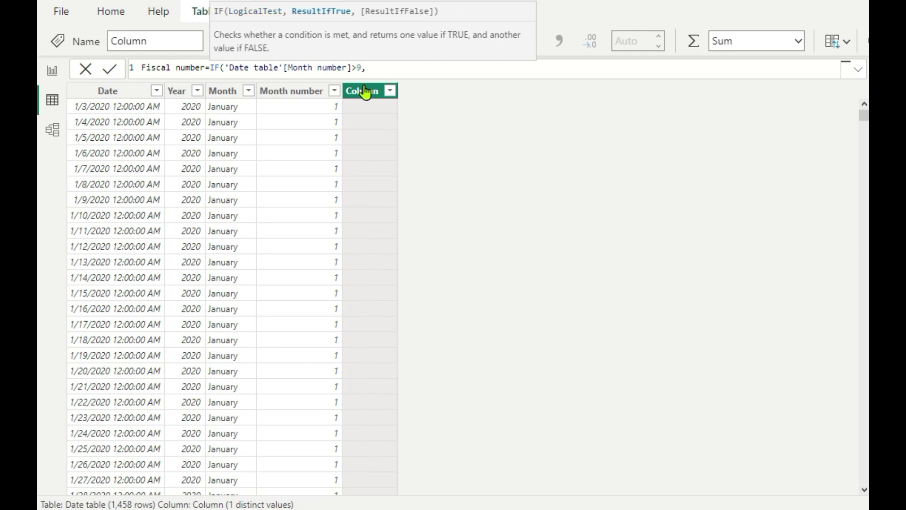
Step: Complete the Fiscal number formula with 'Date table'[Month number]-9 if true and 'Date table'[Month number]-3 if false, and create the column
{"action": "type", "text": ",month"}
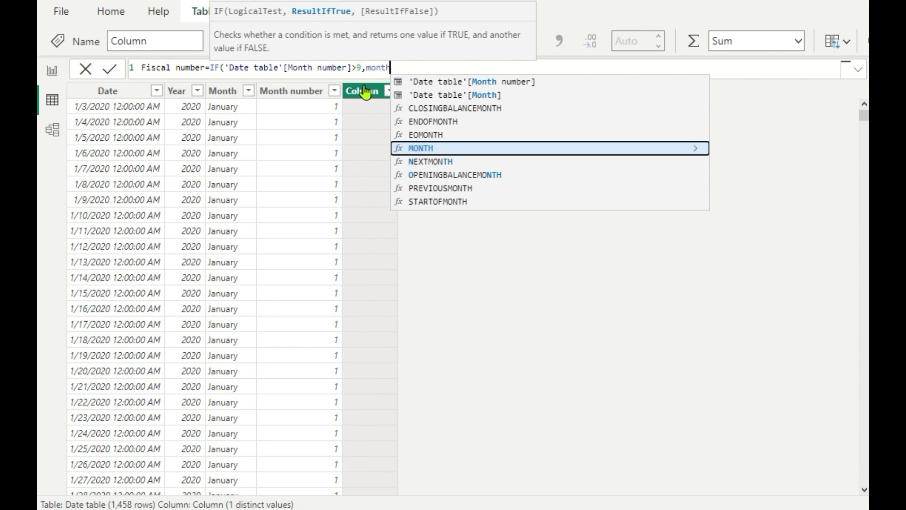
{"action": "left_click", "coordinate": [469, 84]}
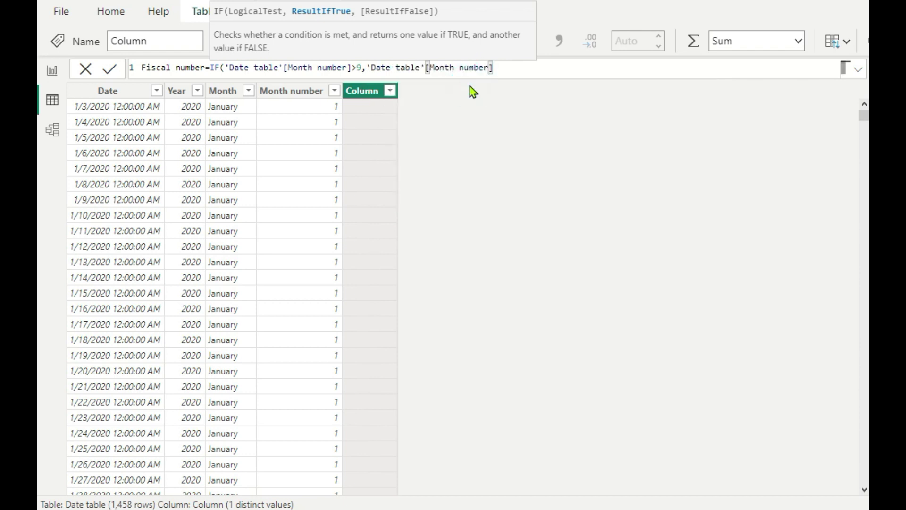
{"action": "type", "text": "-9"}
{"action": "type", "text": ","}
{"action": "type", "text": "month"}
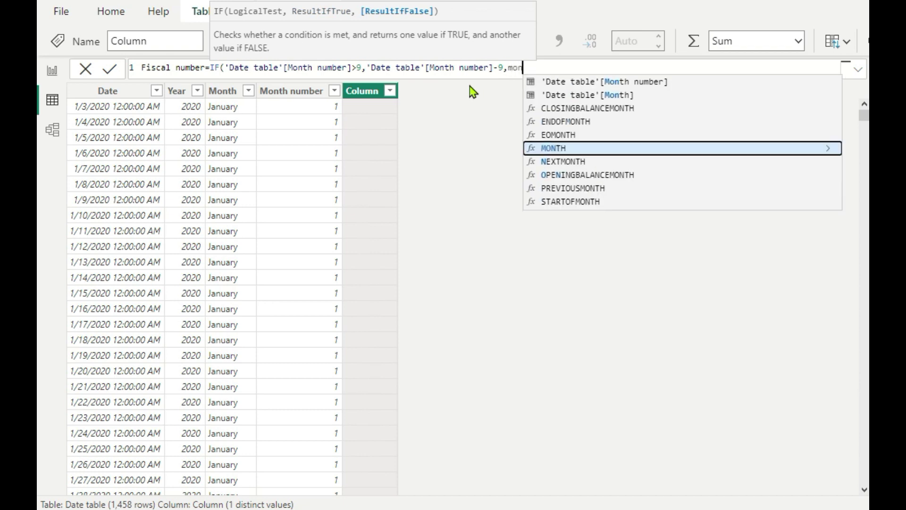
{"action": "left_click", "coordinate": [667, 82]}
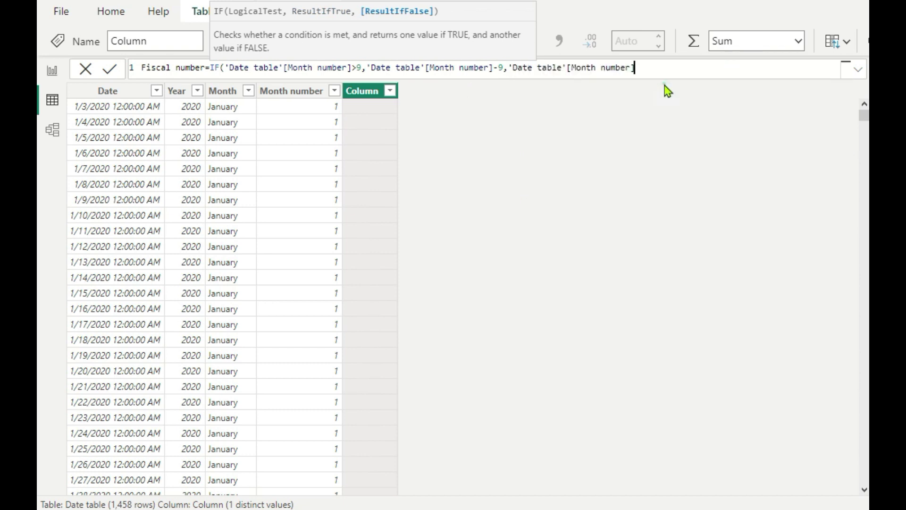
{"action": "type", "text": "-3)"}
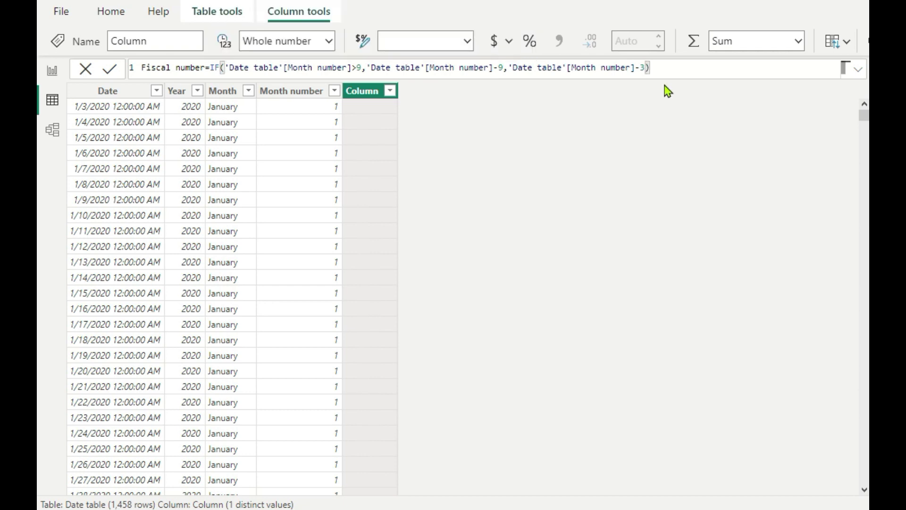
{"action": "key", "text": "Return"}
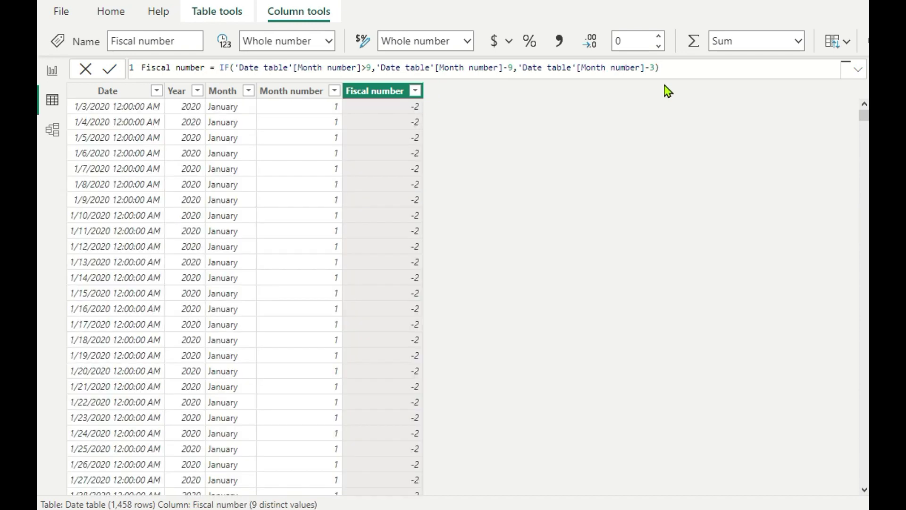
{"action": "scroll", "coordinate": [401, 207], "scroll_direction": "down", "scroll_amount": 7}
{"action": "scroll", "coordinate": [404, 279], "scroll_direction": "up", "scroll_amount": 7}
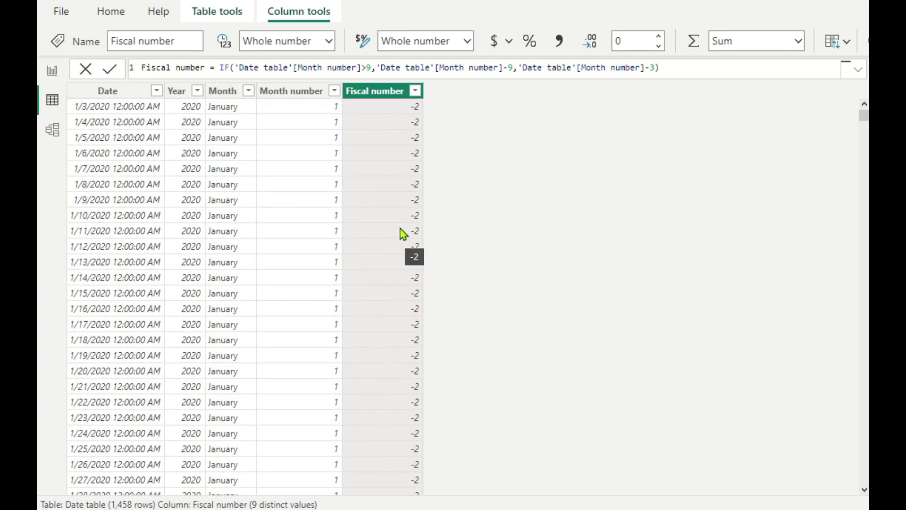
Step: Change the false result of the Fiscal number formula to 'Date table'[Month number]+3 and apply it
{"action": "left_click", "coordinate": [649, 69]}
{"action": "key", "text": "Delete"}
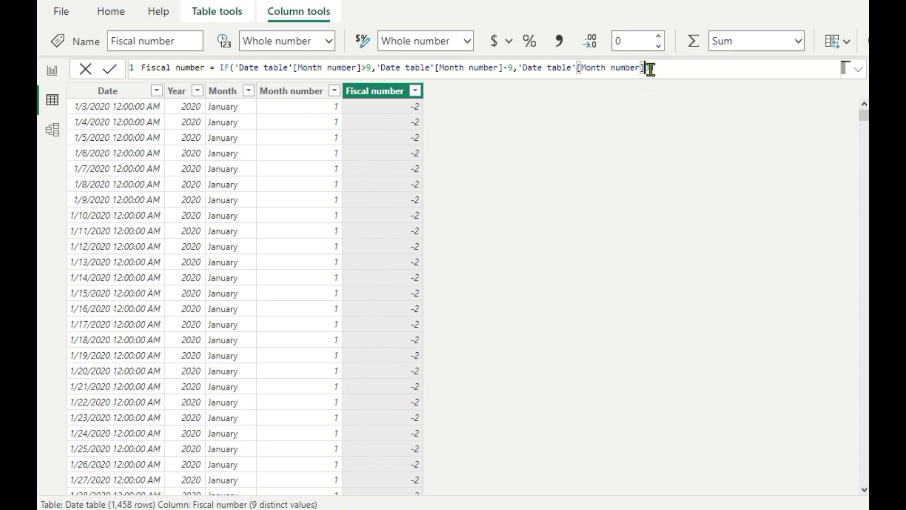
{"action": "type", "text": ")"}
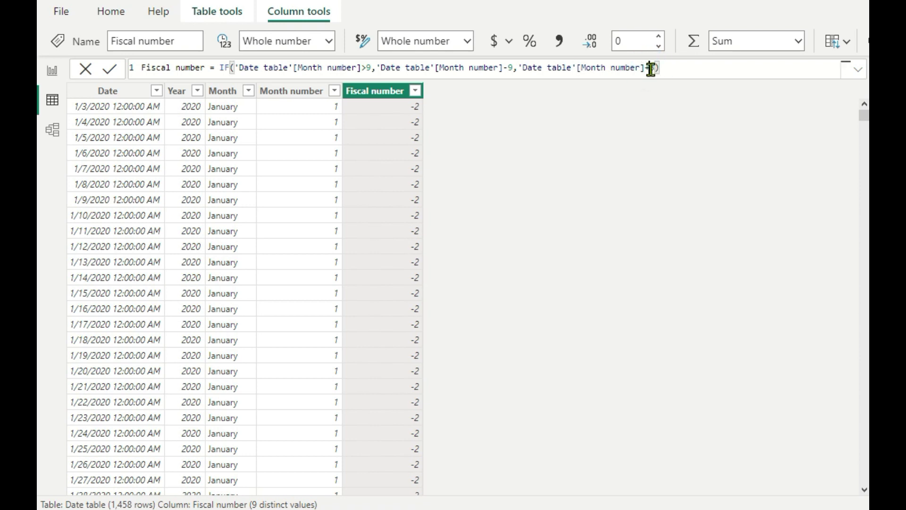
{"action": "type", "text": "+3"}
{"action": "key", "text": "Return"}
Step: Examine the Fiscal number values against the month names and month numbers through November 2020
{"action": "scroll", "coordinate": [354, 350], "scroll_direction": "down", "scroll_amount": 14}
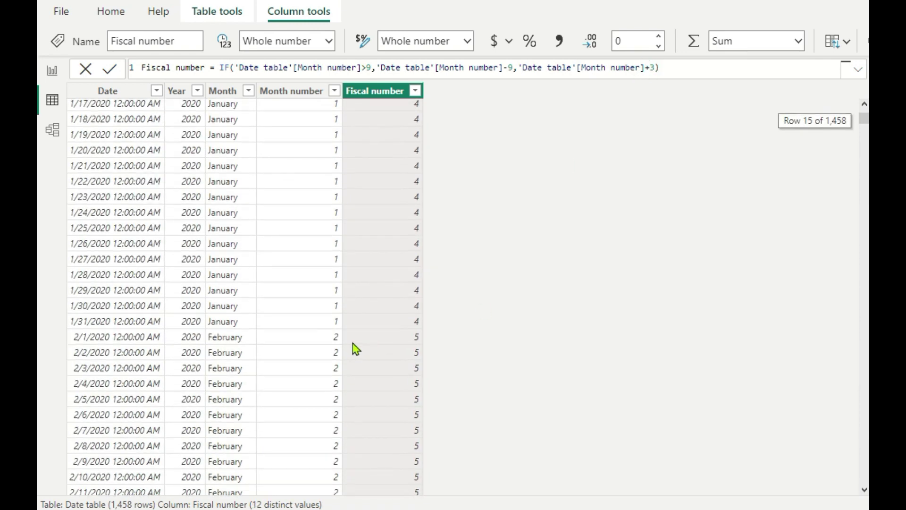
{"action": "scroll", "coordinate": [357, 353], "scroll_direction": "down", "scroll_amount": 20}
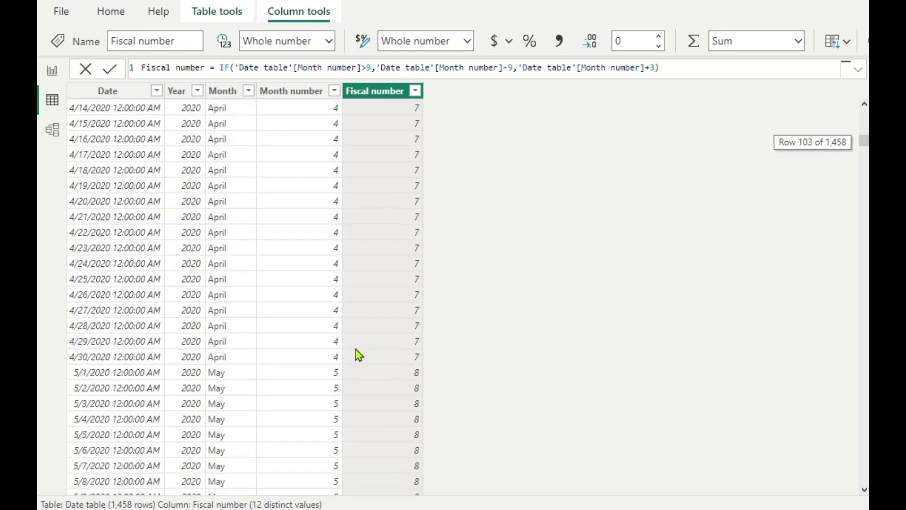
{"action": "scroll", "coordinate": [360, 357], "scroll_direction": "down", "scroll_amount": 20}
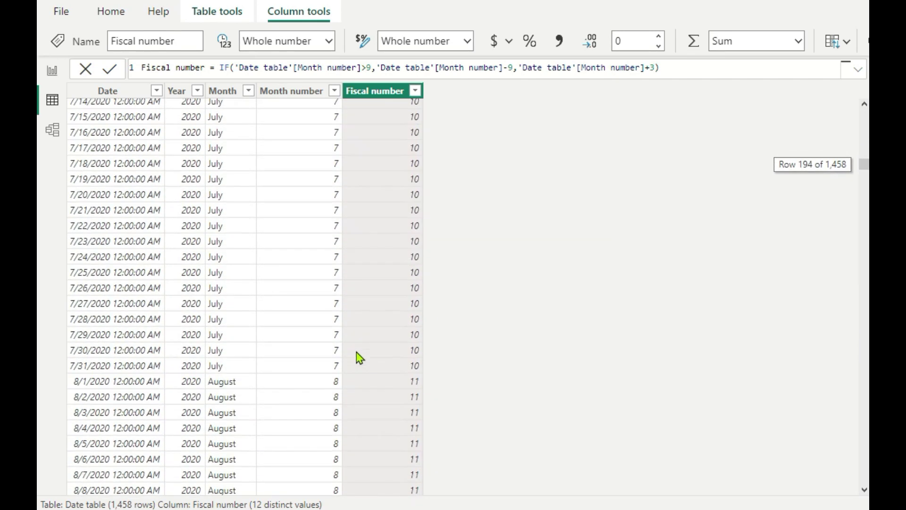
{"action": "scroll", "coordinate": [360, 357], "scroll_direction": "down", "scroll_amount": 13}
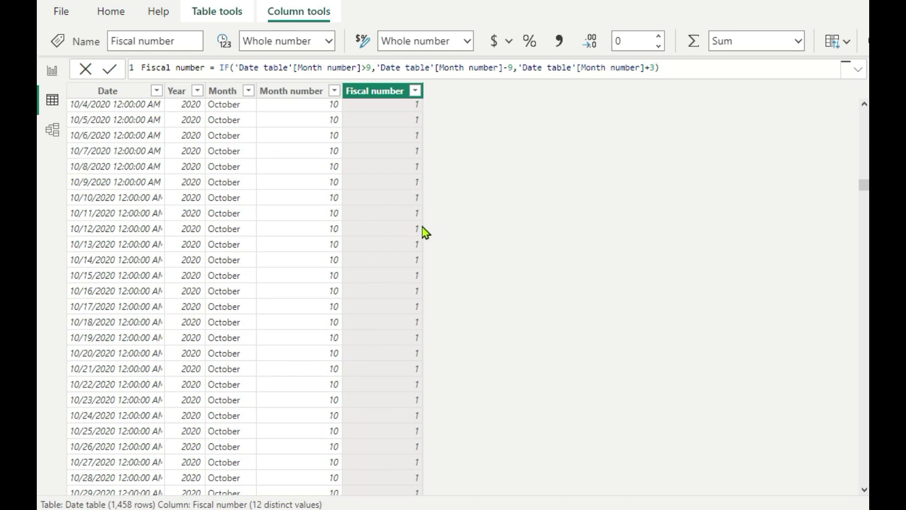
{"action": "scroll", "coordinate": [420, 263], "scroll_direction": "down", "scroll_amount": 3}
{"action": "scroll", "coordinate": [419, 263], "scroll_direction": "down", "scroll_amount": 1}
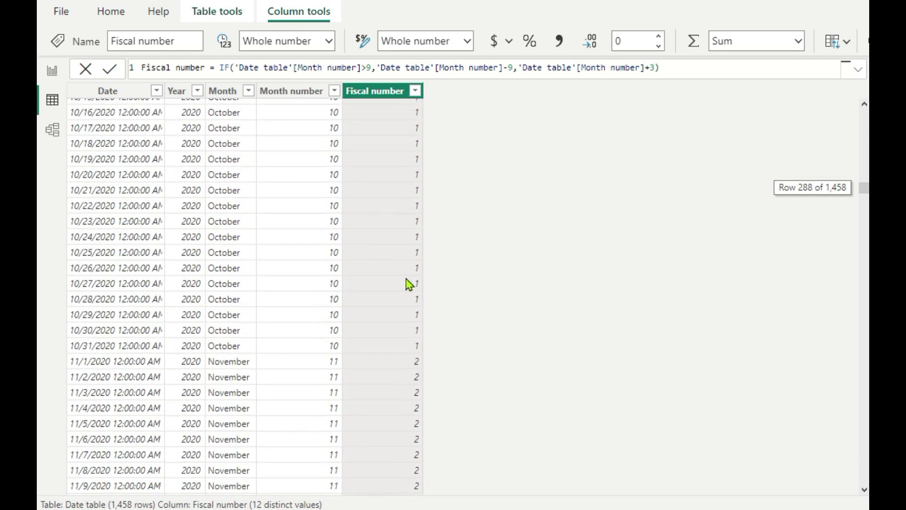
{"action": "scroll", "coordinate": [429, 297], "scroll_direction": "up", "scroll_amount": 13}
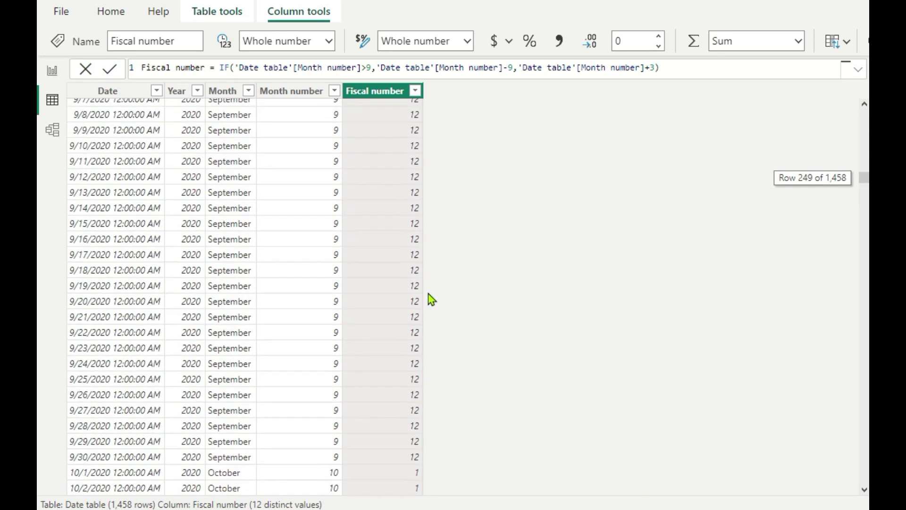